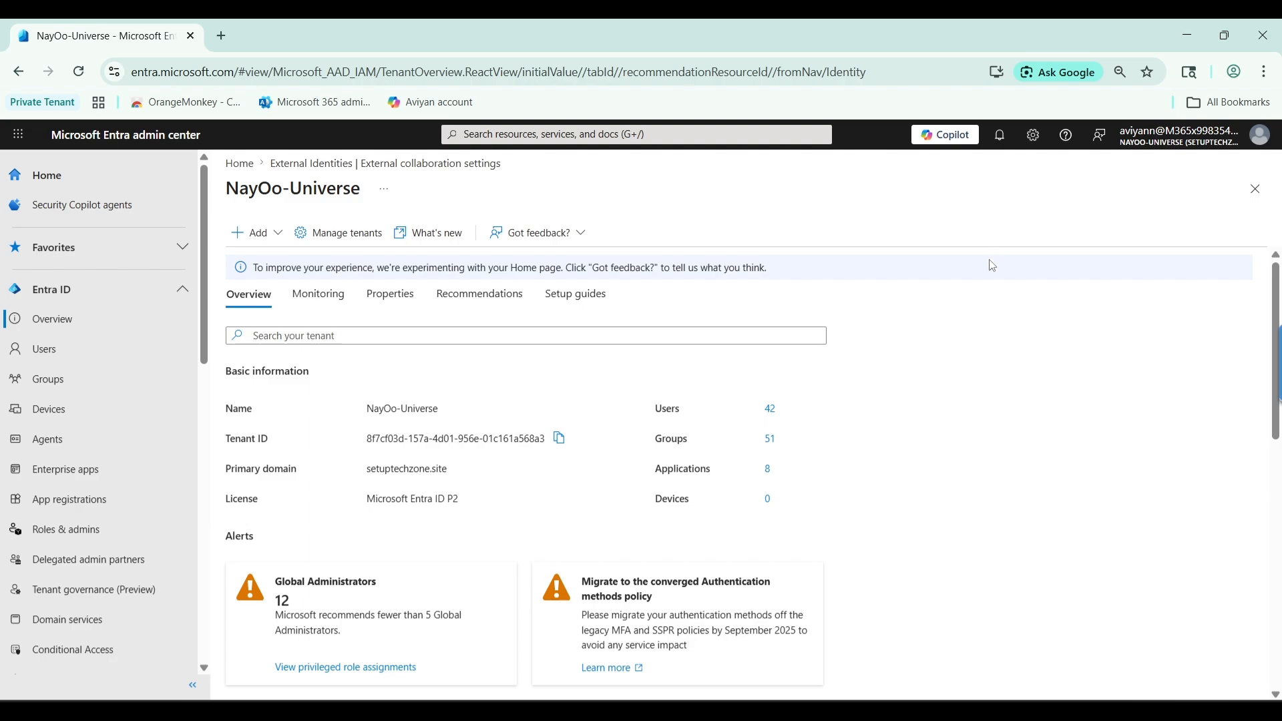
scroll(993, 272, "down", 1)
scroll(993, 272, "down", 2)
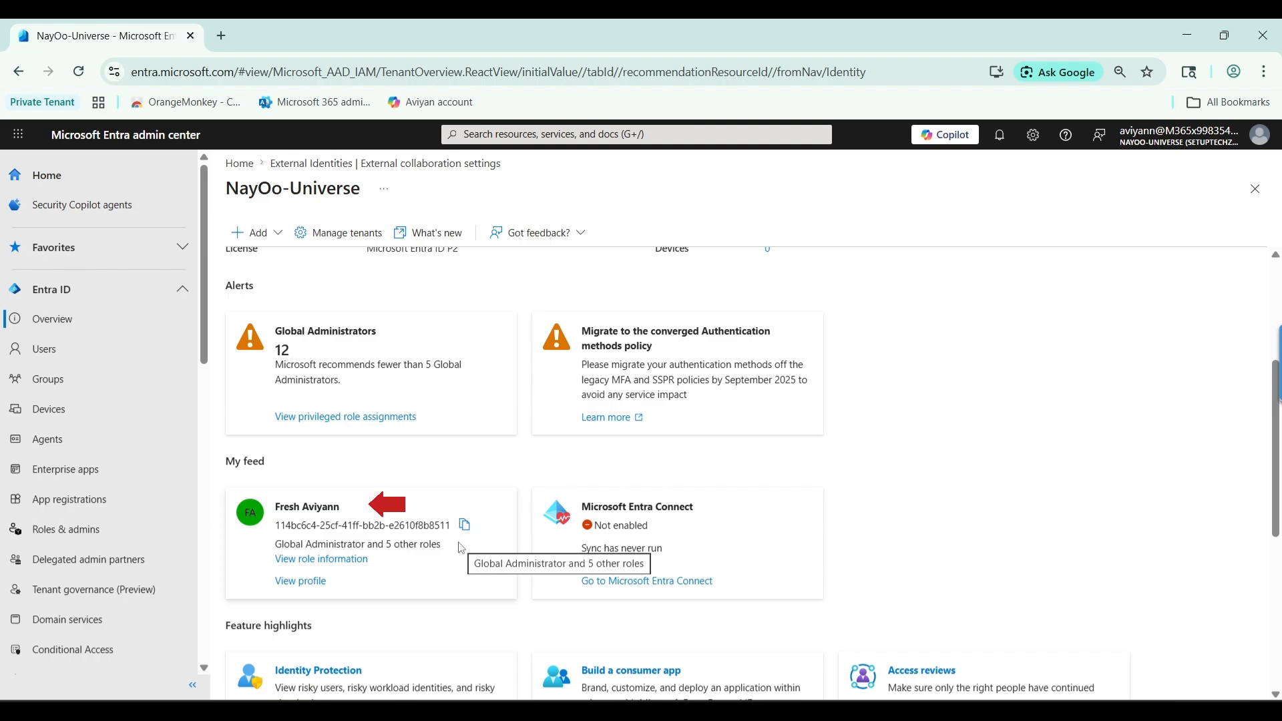
scroll(461, 548, "up", 1)
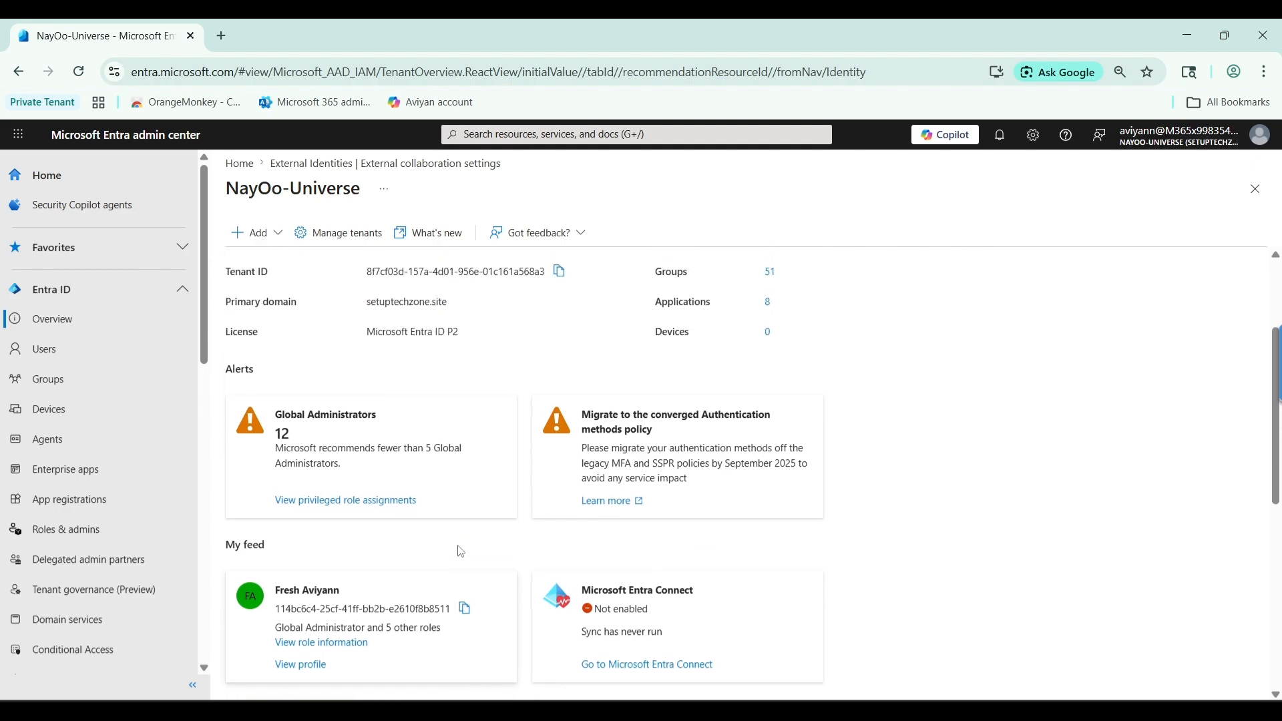
scroll(460, 554, "up", 1)
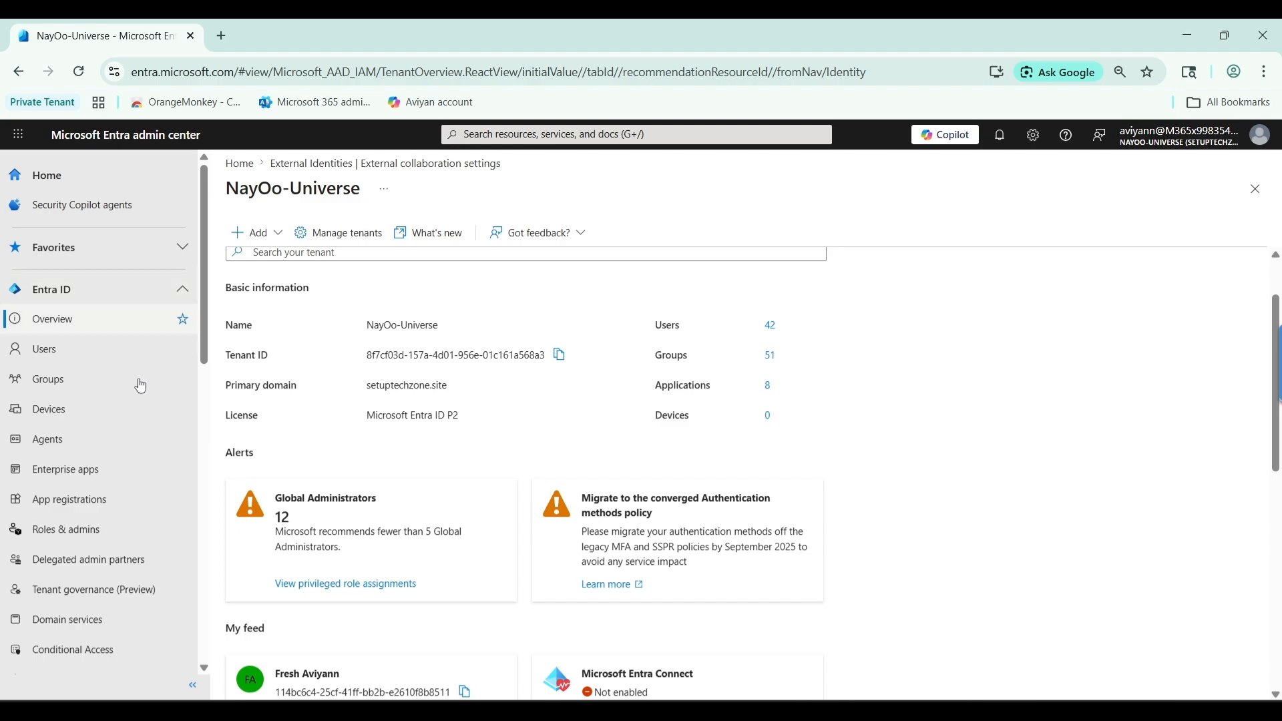
scroll(134, 420, "down", 6)
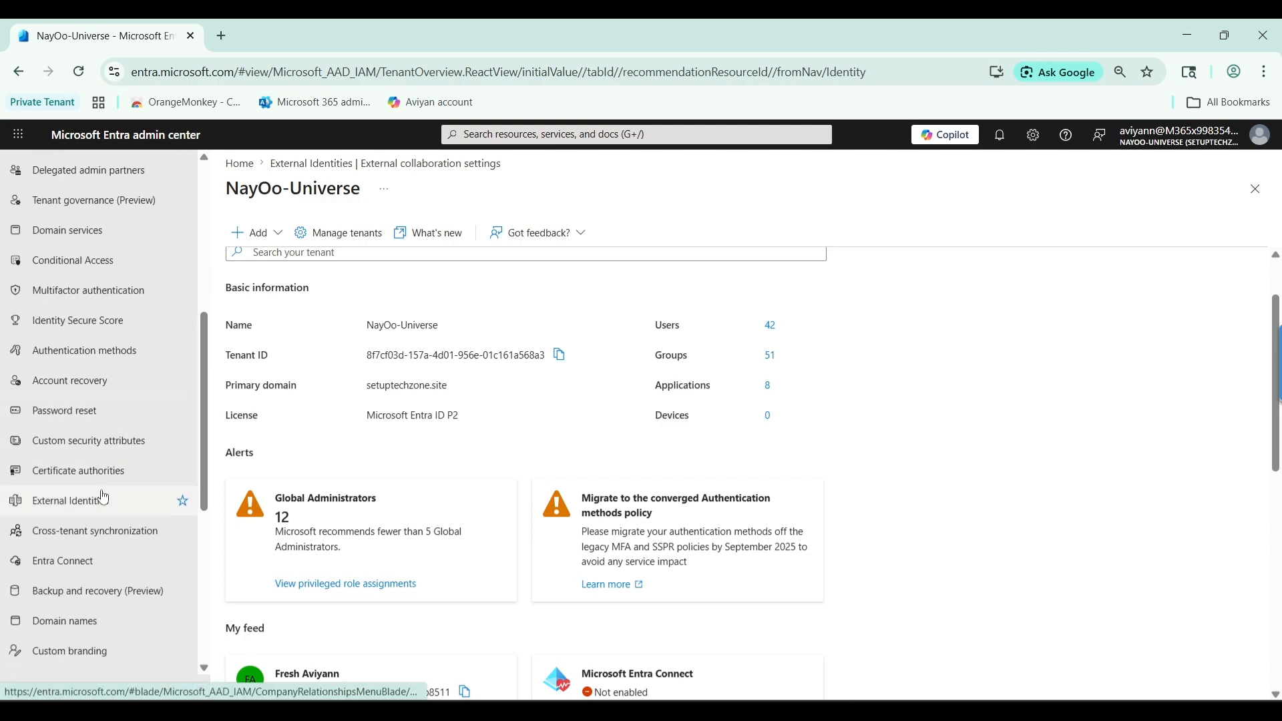
Go to External Identities' External collaboration settings to check who can invite guests
left_click(102, 499)
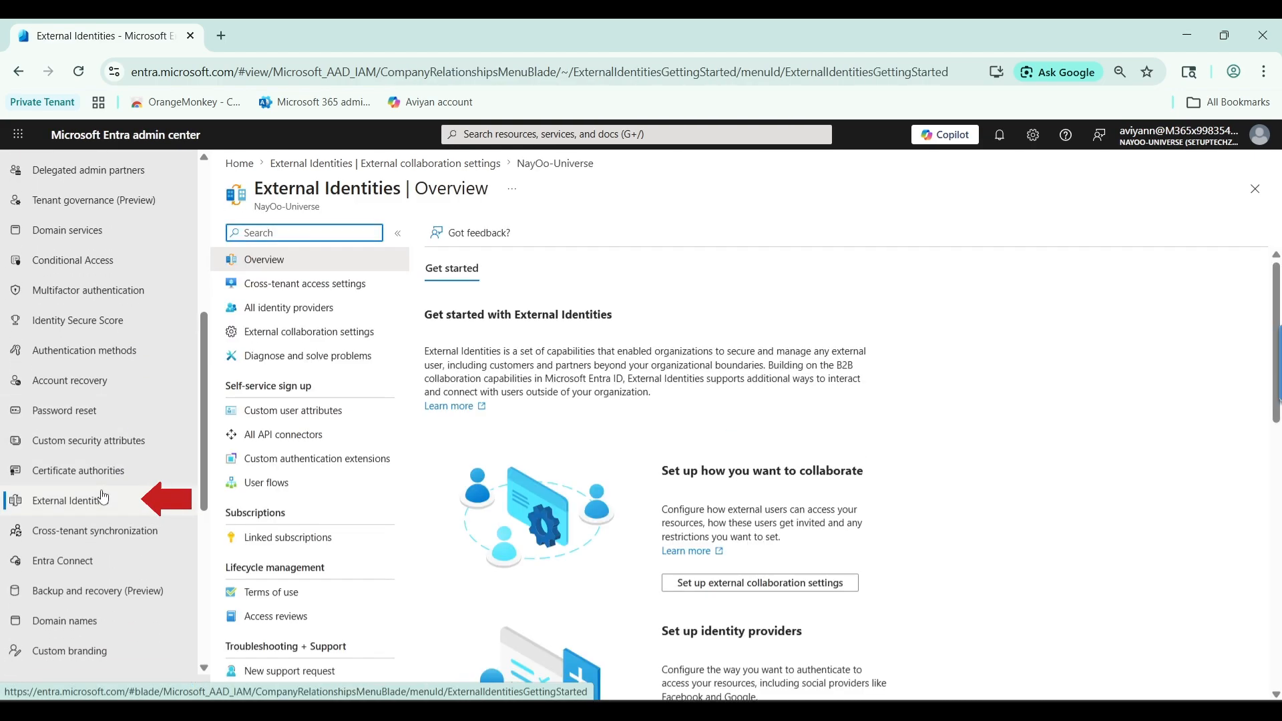
left_click(286, 334)
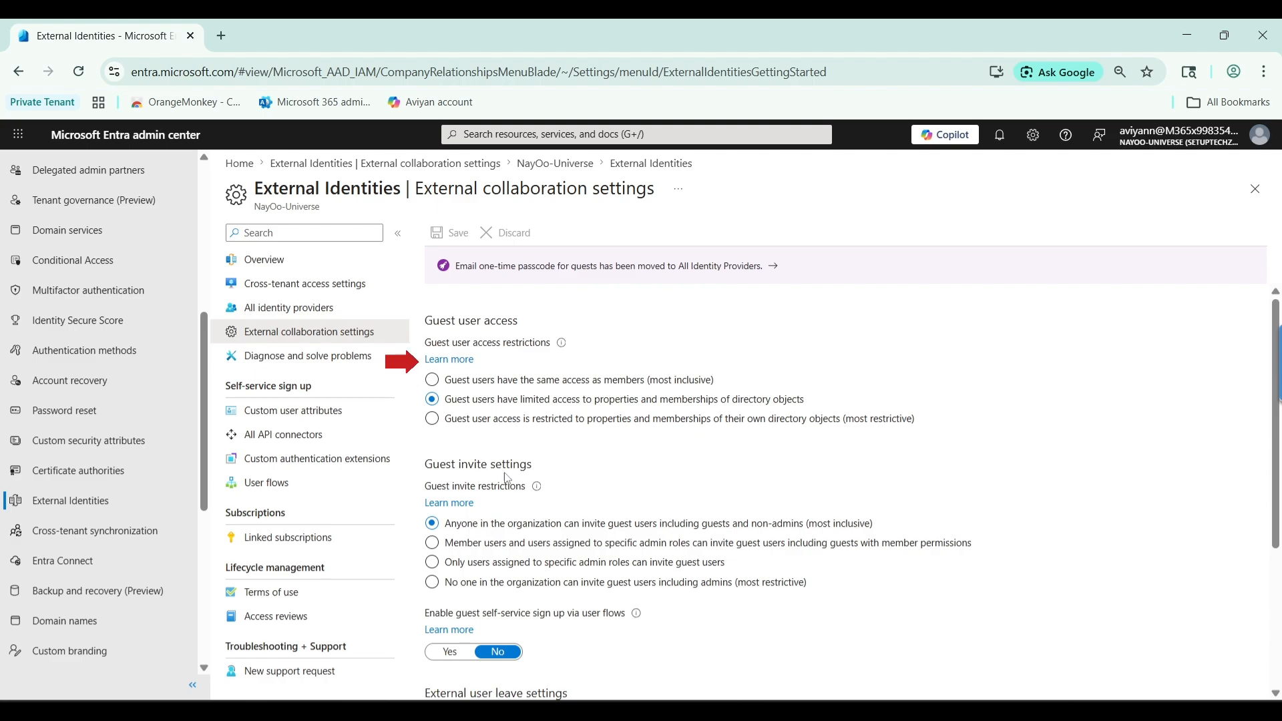
scroll(532, 464, "down", 2)
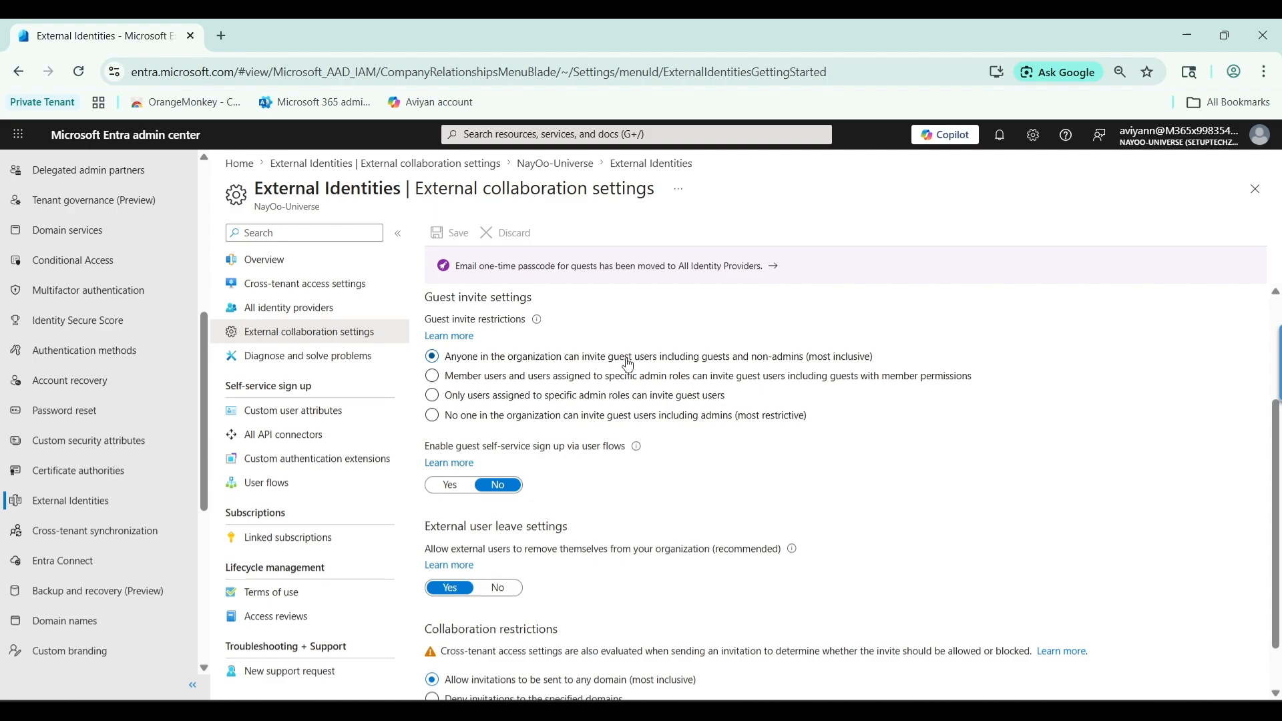
scroll(117, 397, "up", 6)
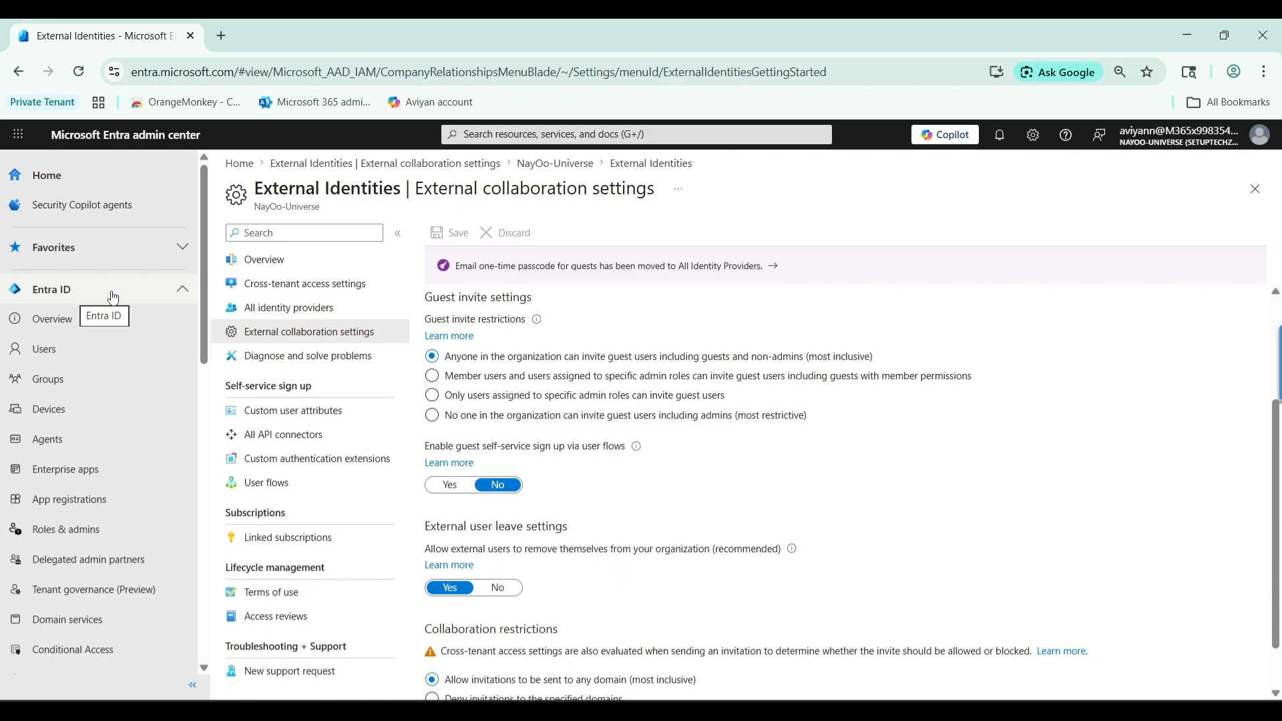
From the Users list, choose New user > Invite external user
left_click(159, 349)
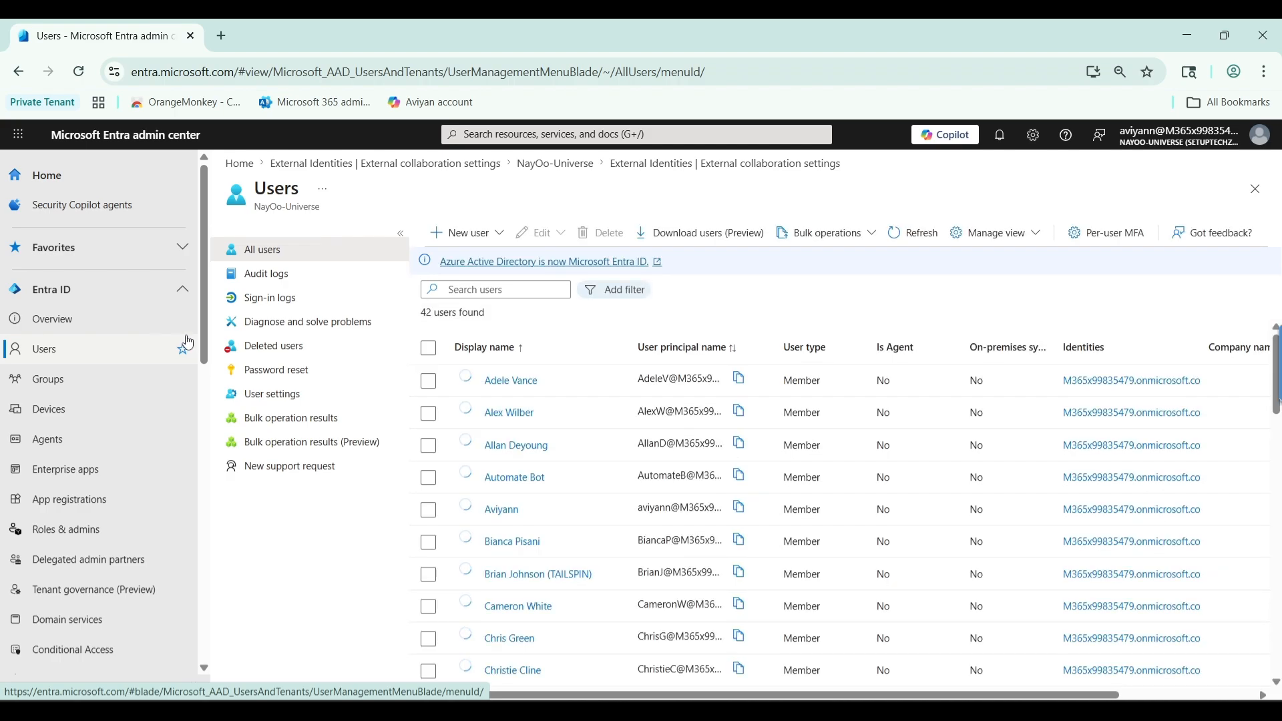
left_click(499, 234)
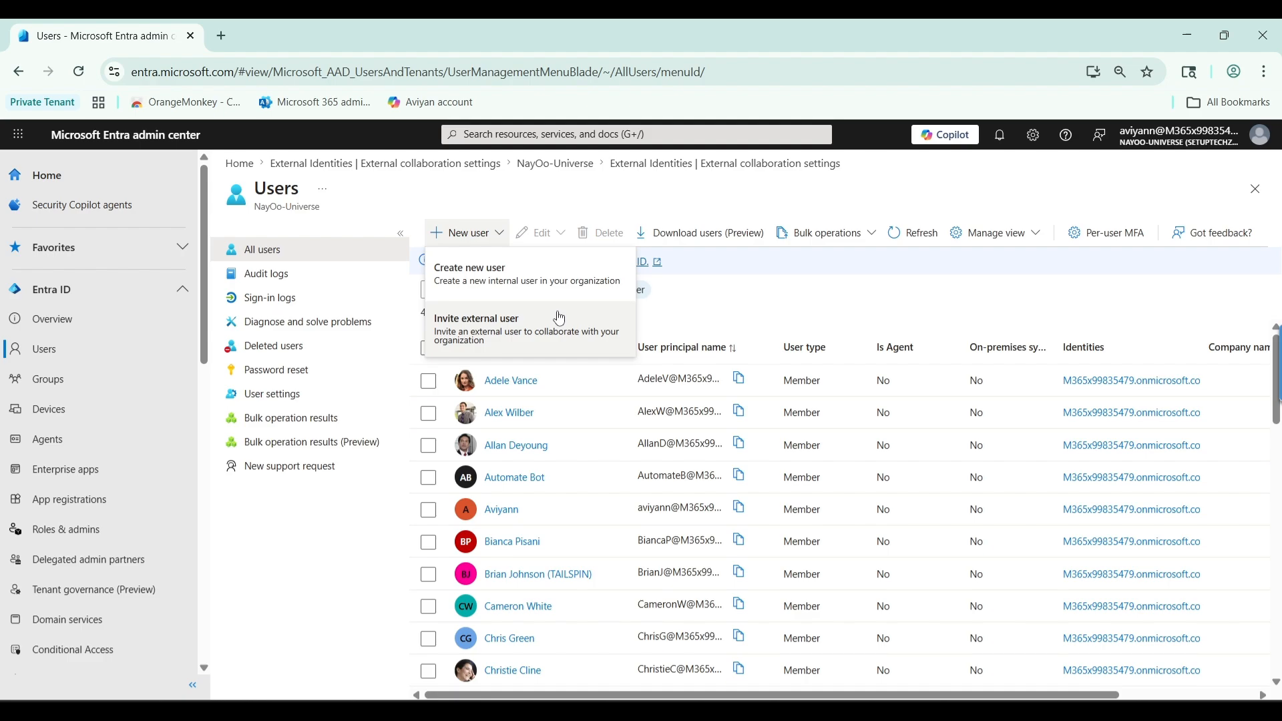
left_click(559, 318)
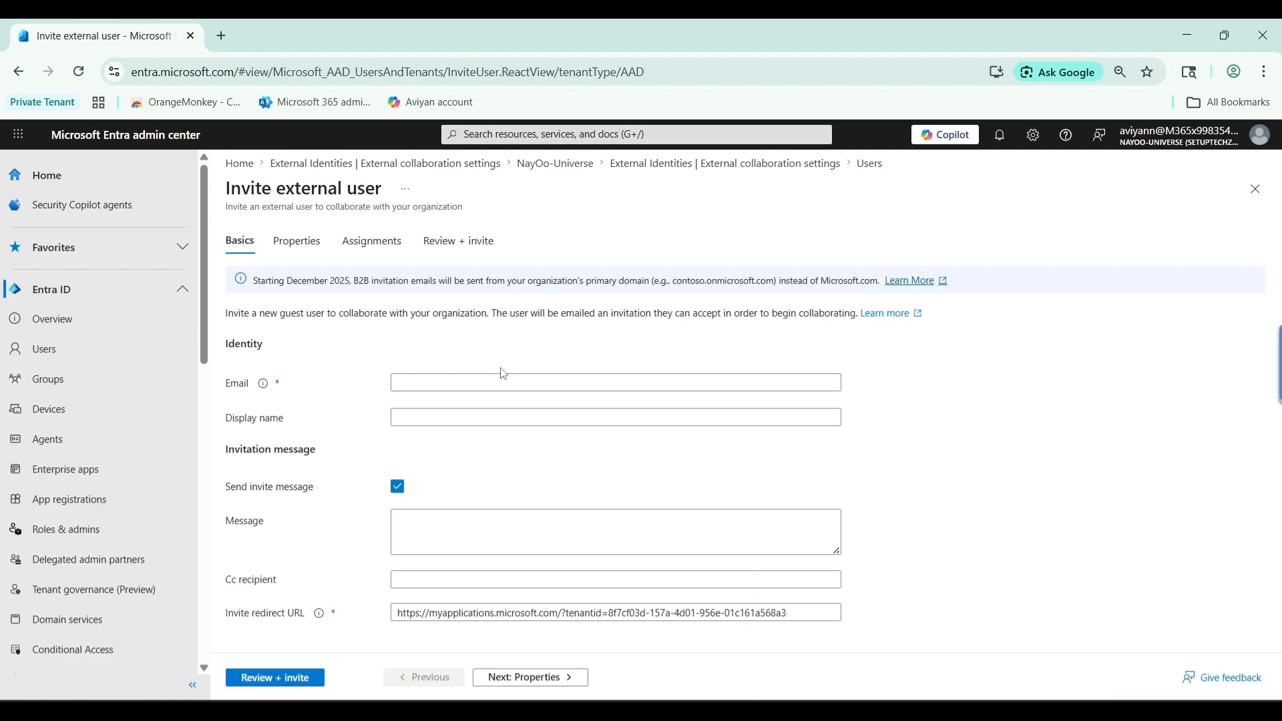
Enter the guest's Outlook e-mail address in the Email field of the Basics tab
left_click(461, 379)
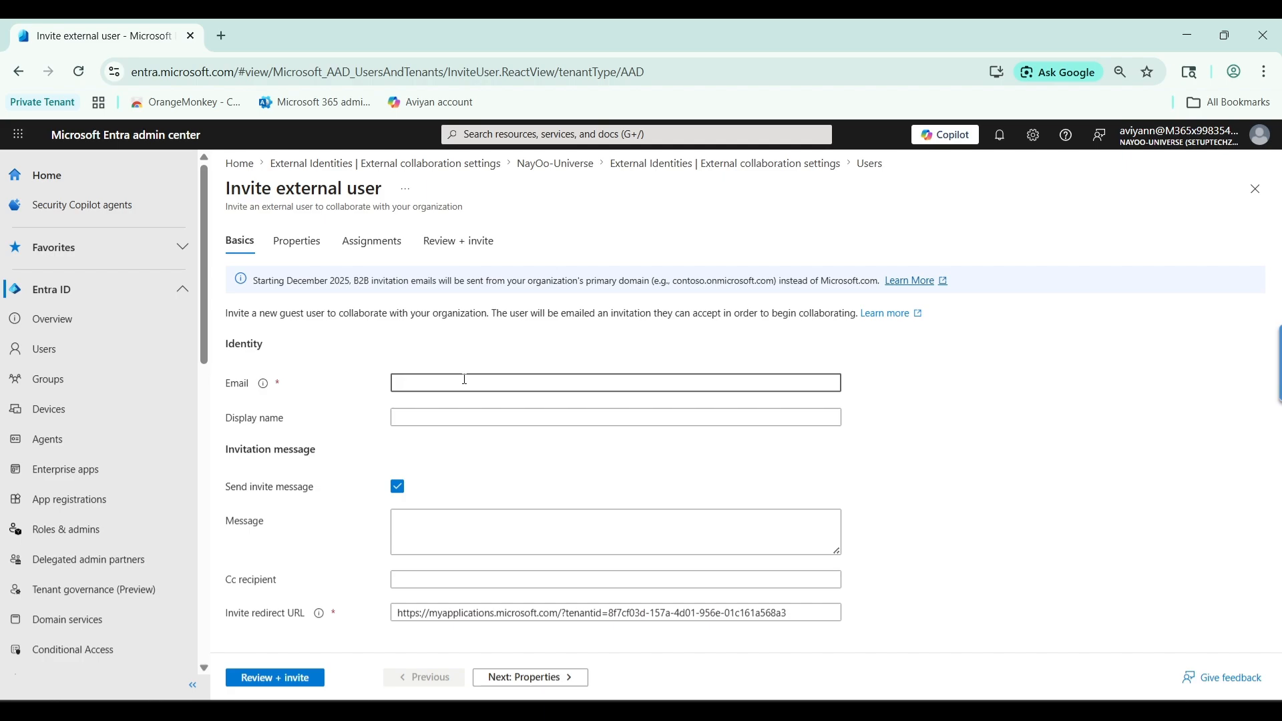
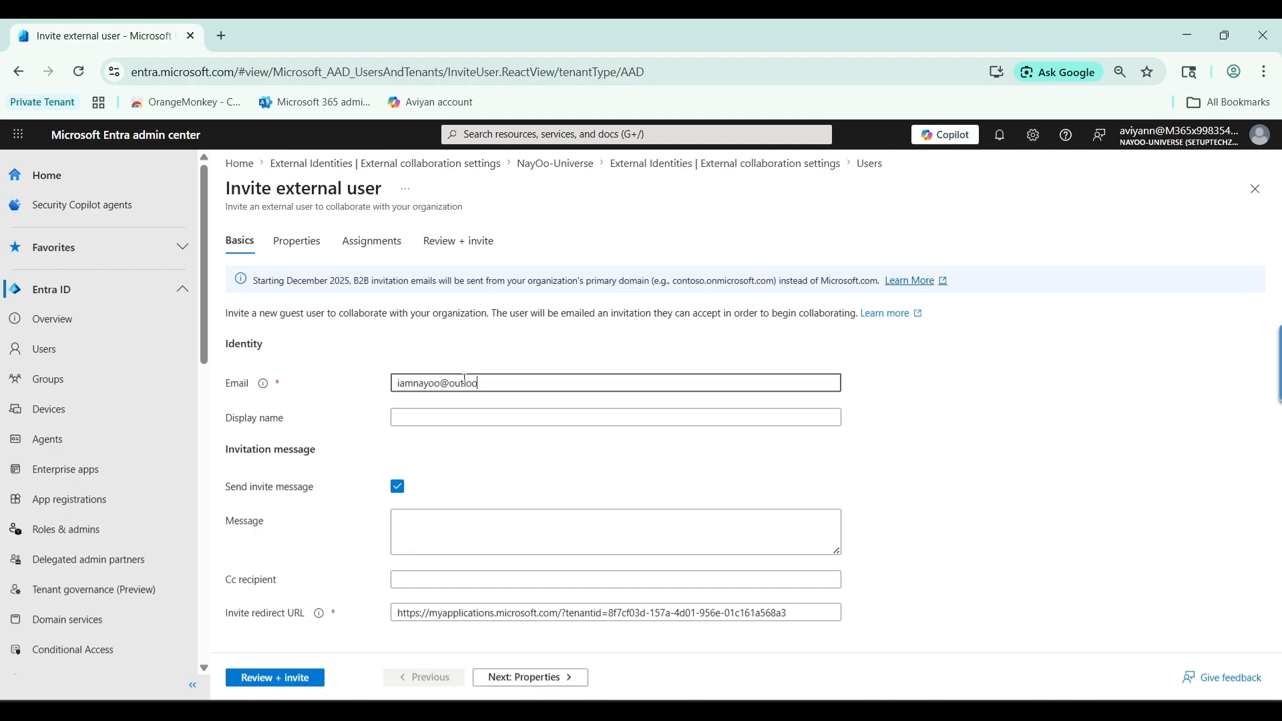
key("alt+Tab")
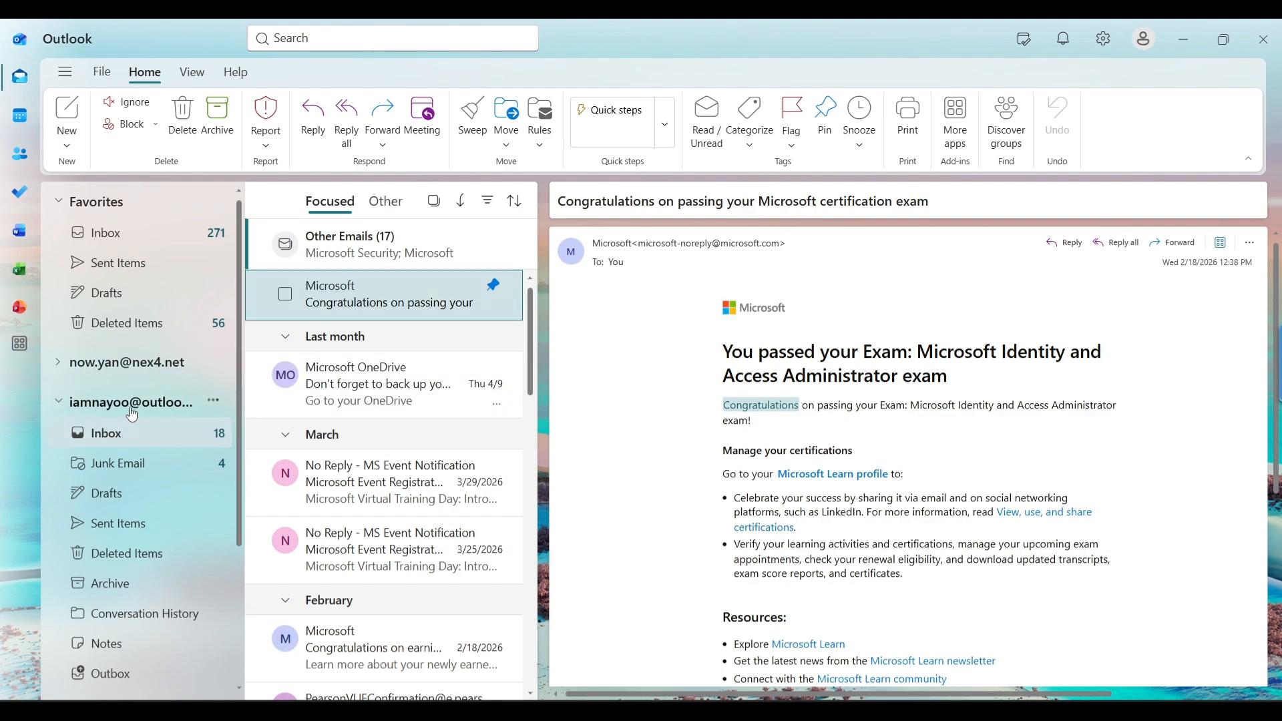
key("alt+Tab")
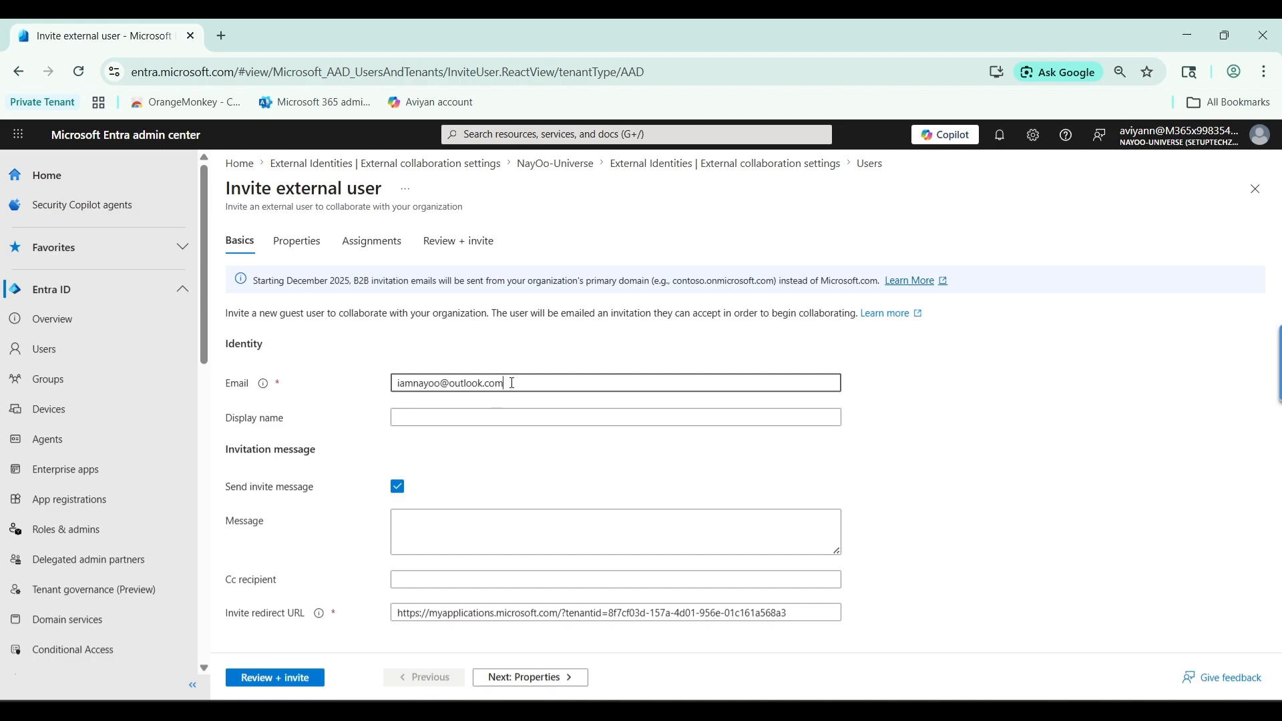
Enter the guest's display name, correcting a typo, and advance to the Properties step
left_click(440, 419)
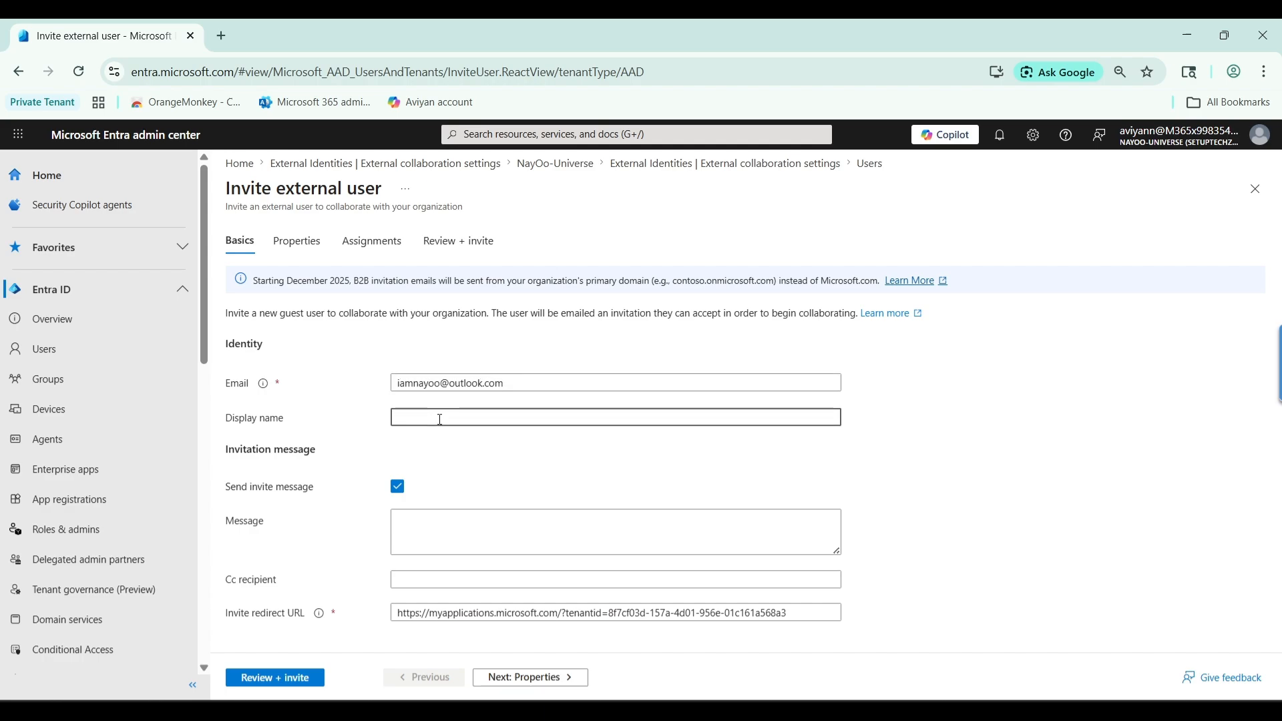
type("NayOO")
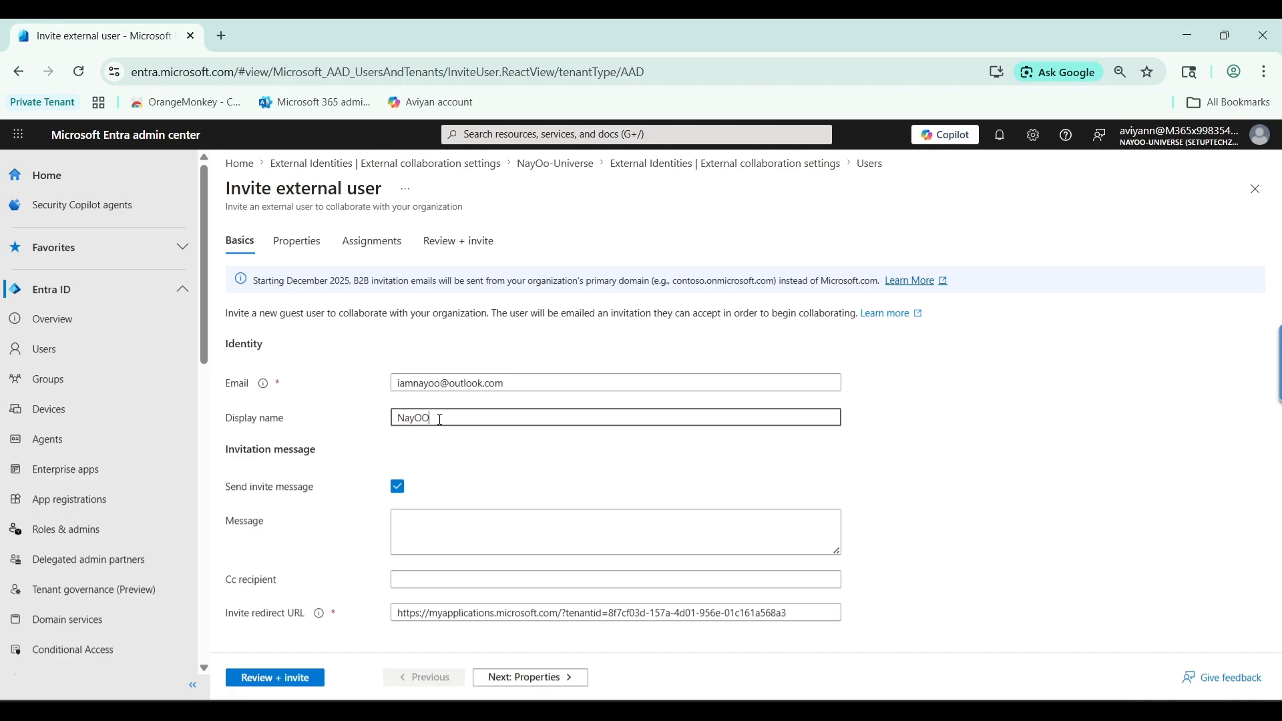
key("BackSpace")
type("oExtUser")
left_click(428, 524)
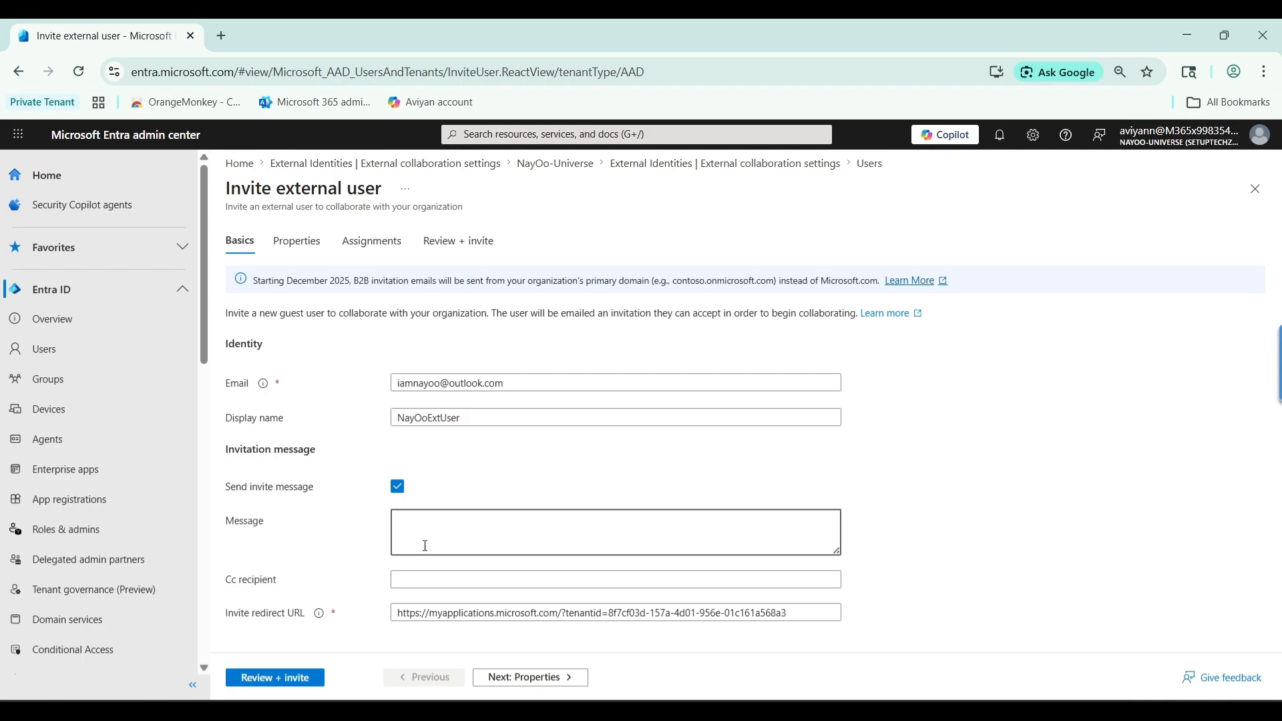
left_click(522, 678)
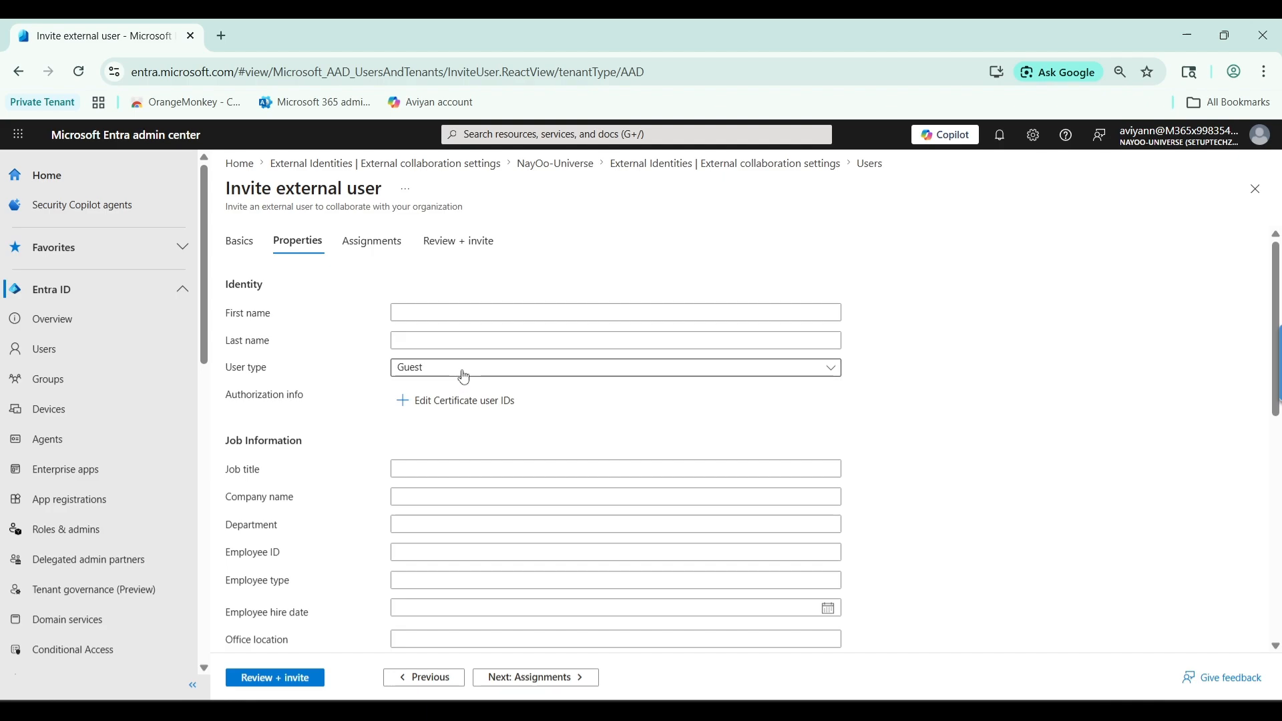
Keep the user type set to Guest on the Properties tab
left_click(830, 369)
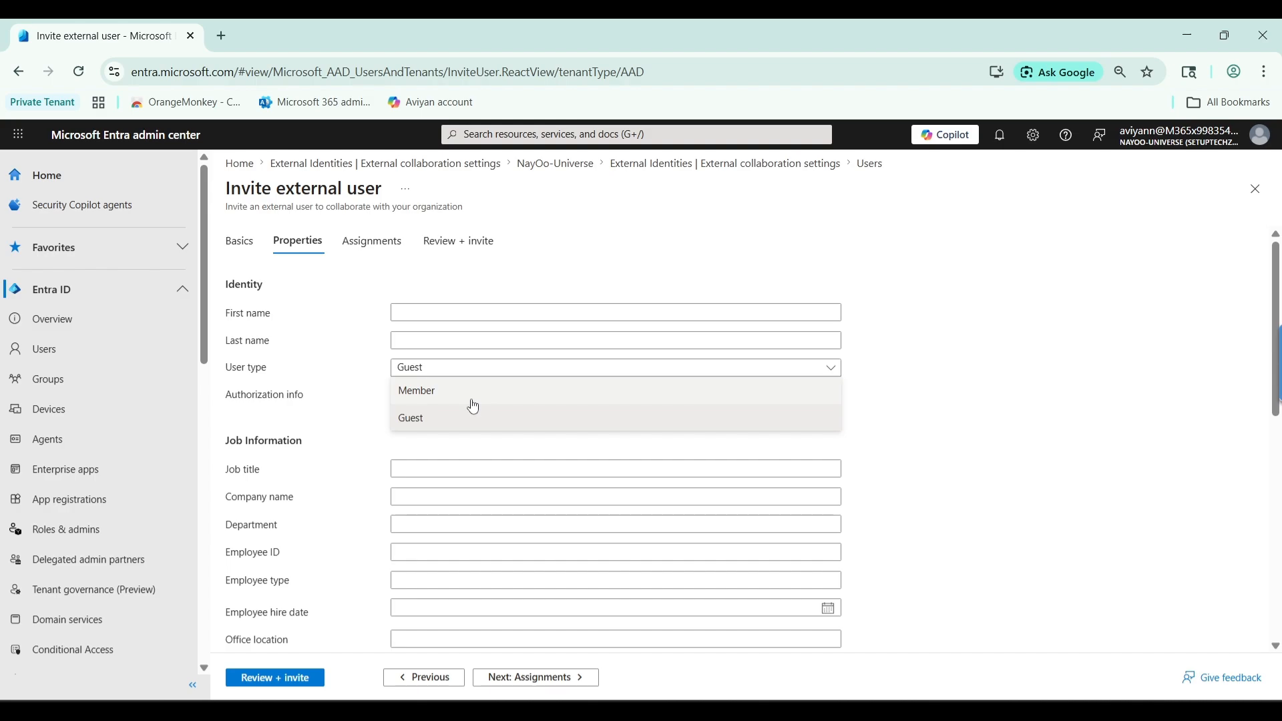
left_click(959, 354)
scroll(882, 379, "down", 3)
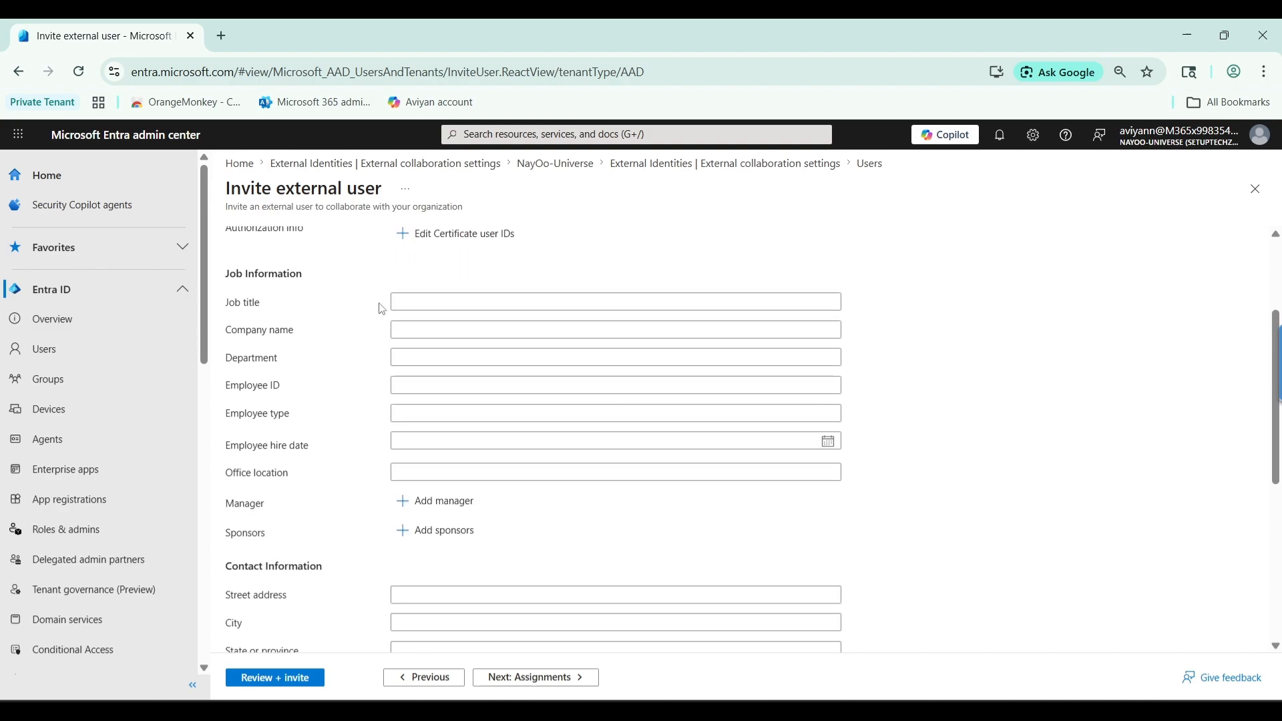
scroll(351, 366, "down", 3)
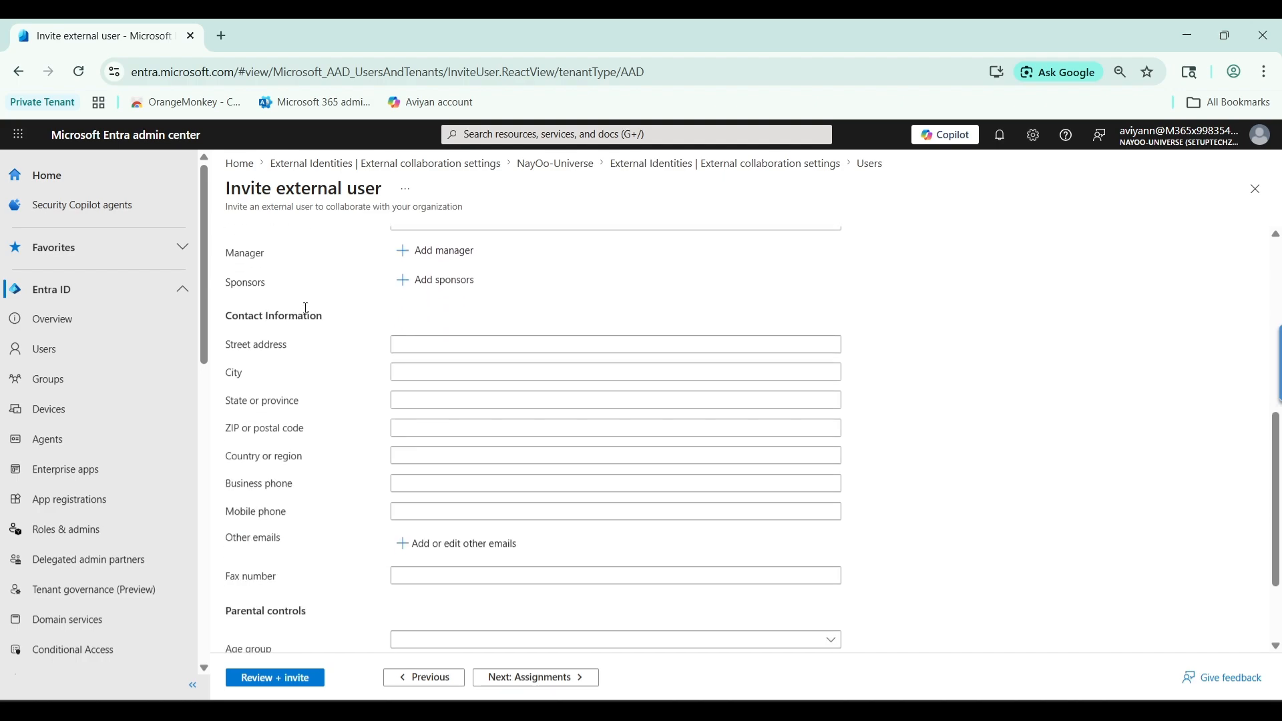
scroll(580, 314, "down", 2)
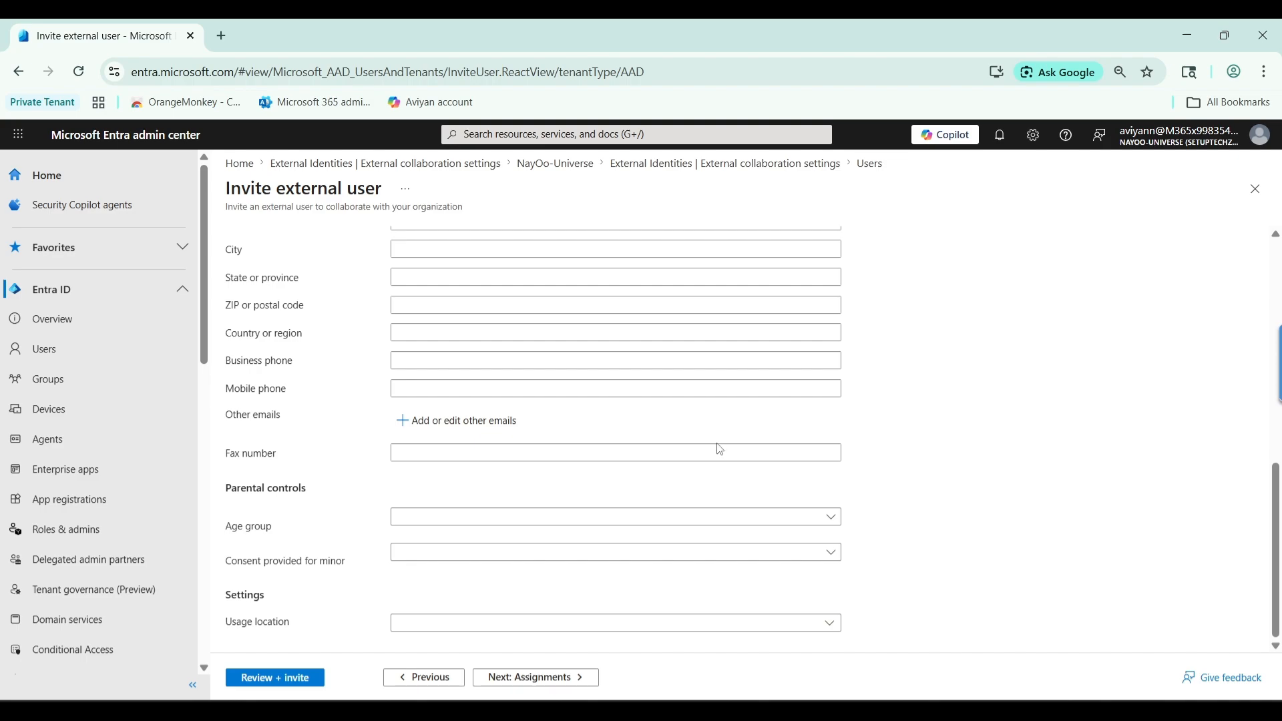
scroll(726, 476, "up", 6)
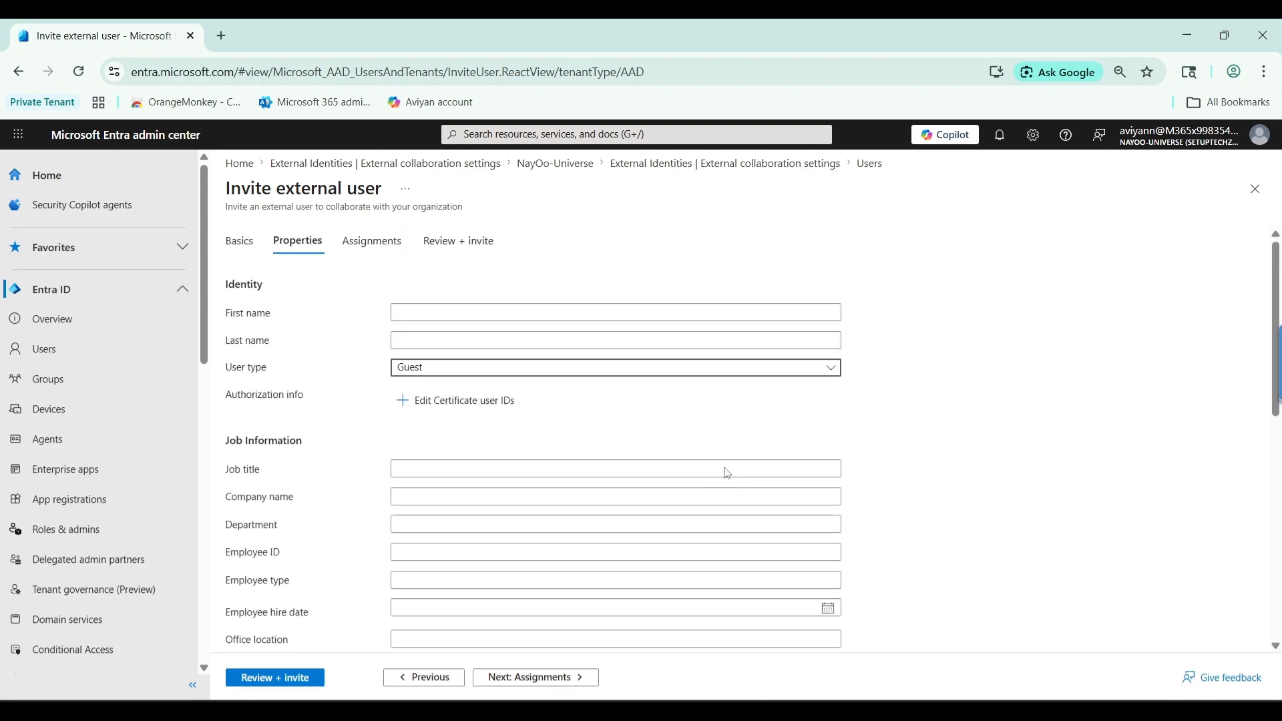
Fill in the guest's first and last name and advance to Assignments
left_click(419, 314)
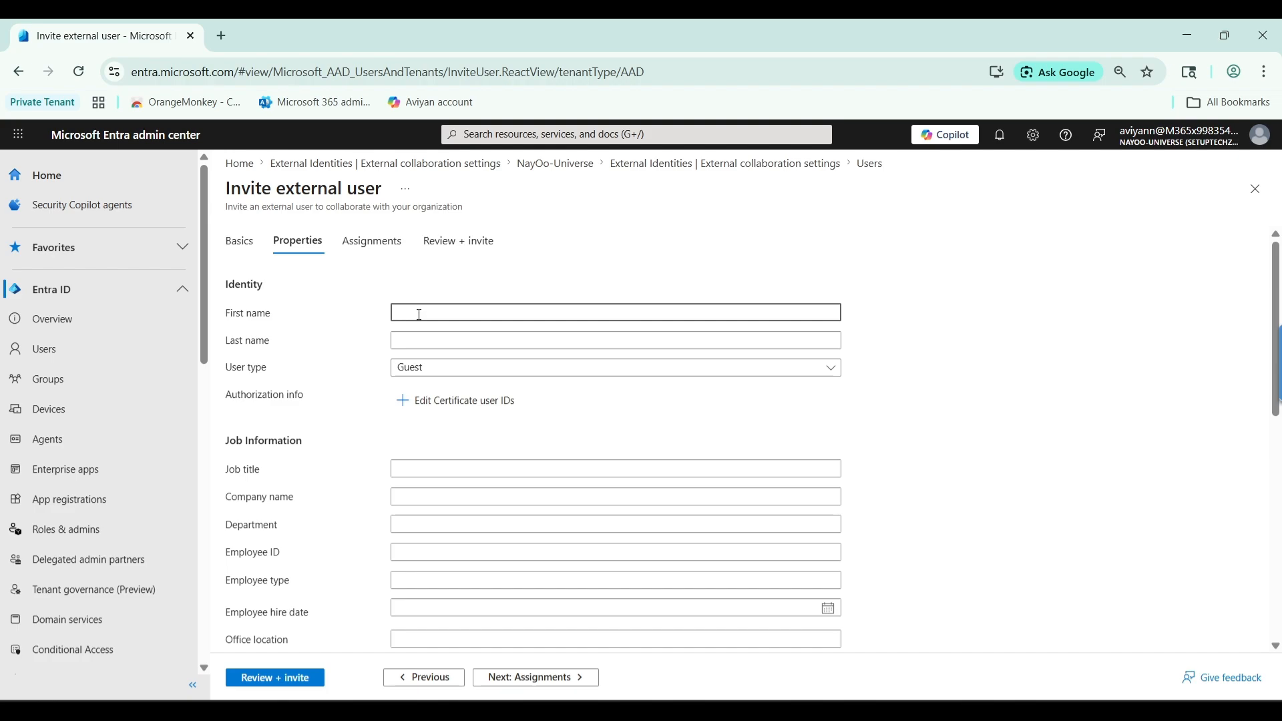
type("Nay")
left_click(405, 338)
type("Co")
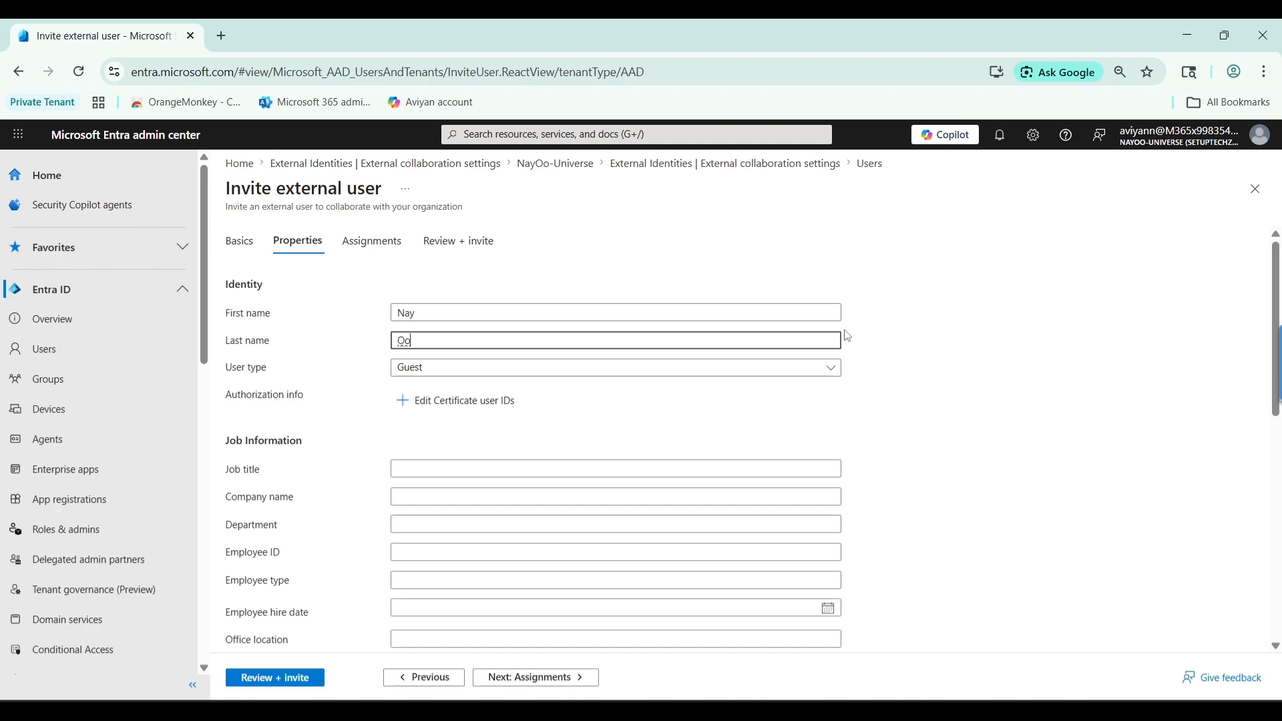
scroll(624, 429, "down", 4)
left_click(526, 677)
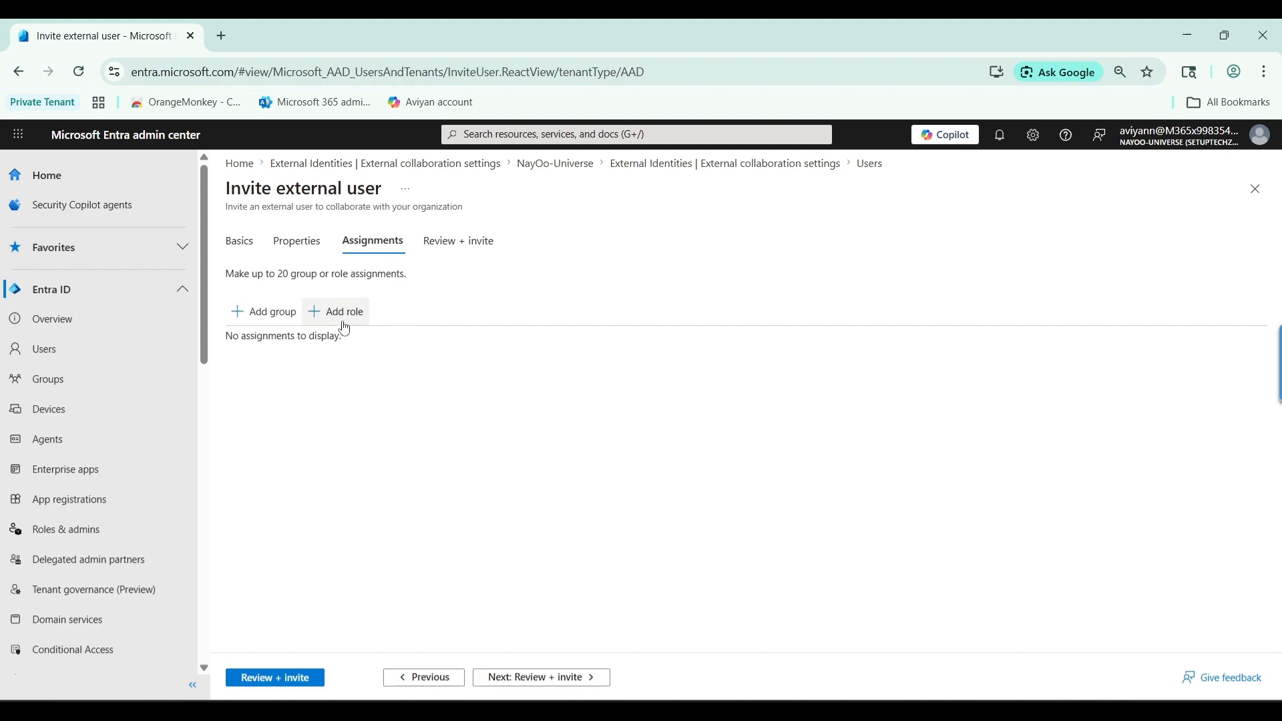
Review the Basics, Properties and Assignments summary, then submit the invitation
left_click(513, 677)
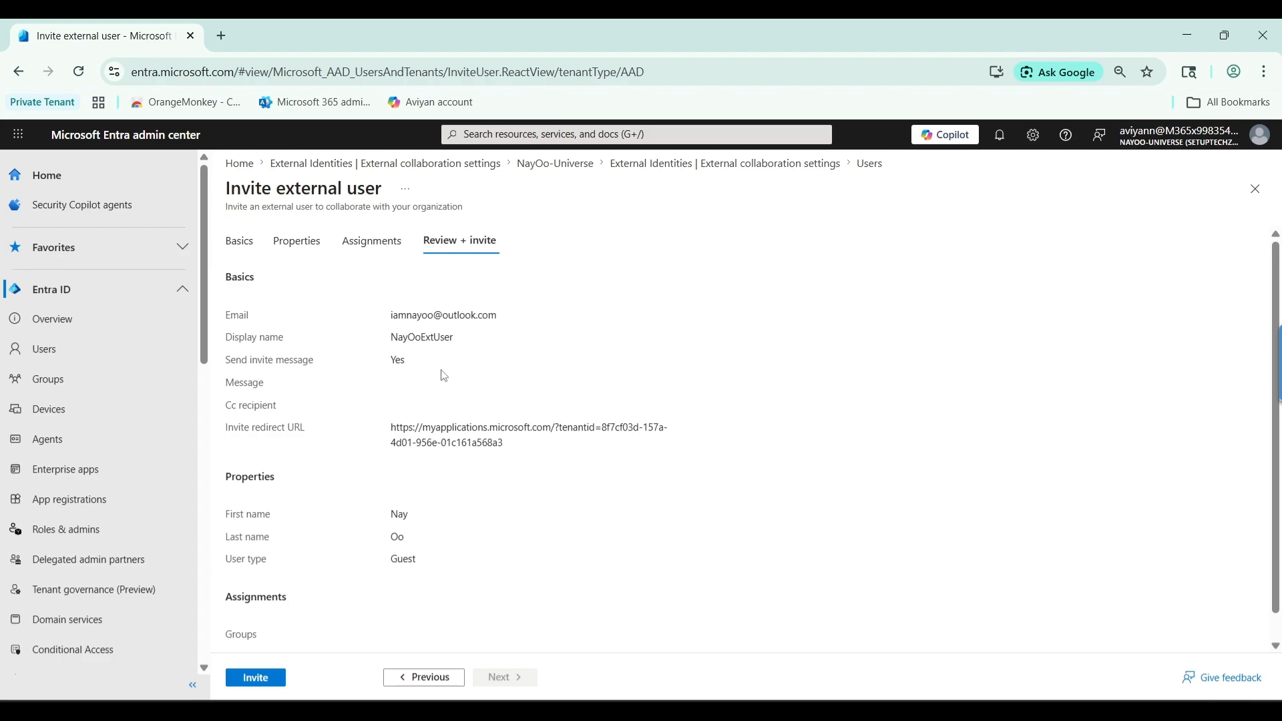
scroll(646, 361, "down", 2)
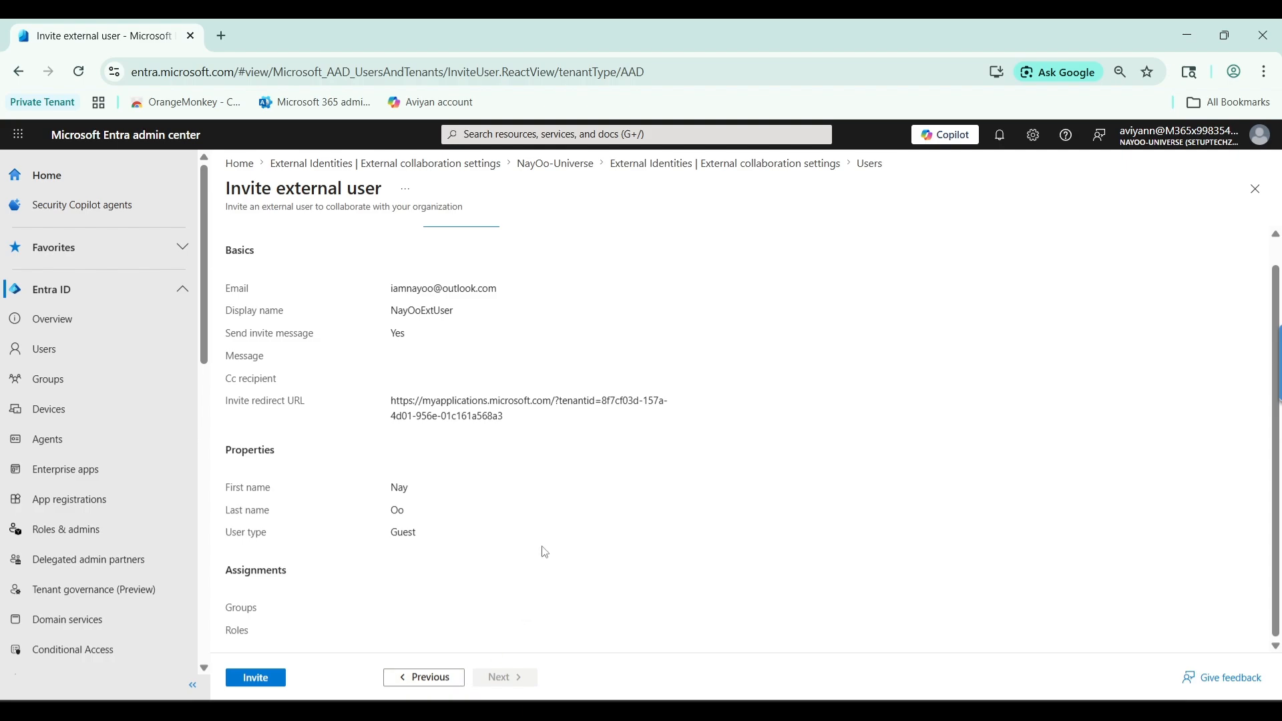
scroll(544, 552, "up", 2)
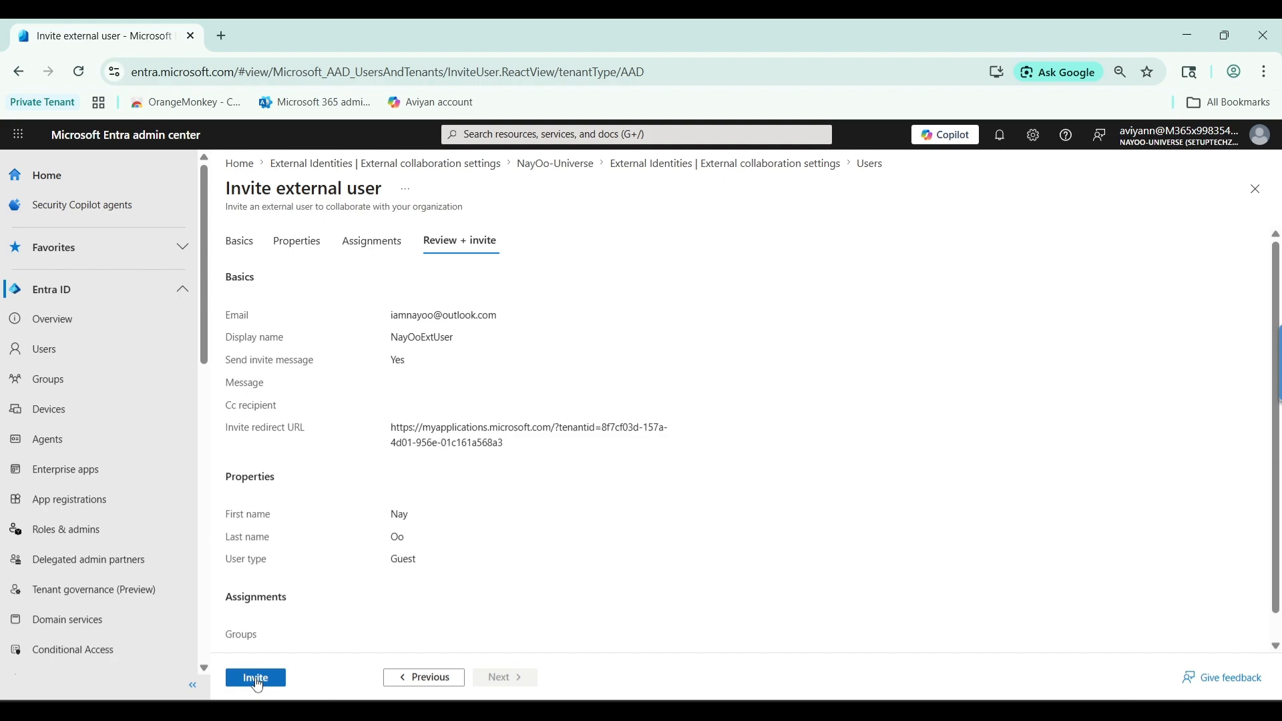
left_click(257, 679)
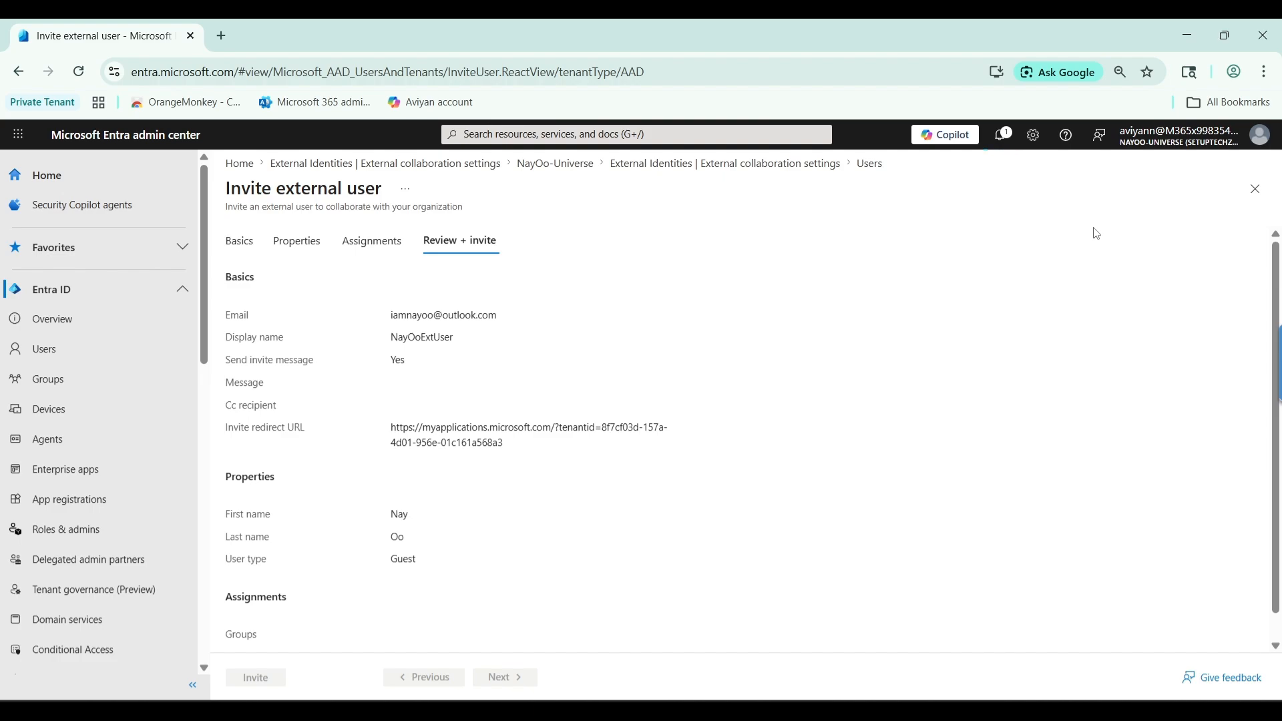
Confirm 'Successfully invited user' in Notifications, then close the panel to return to Users
left_click(1001, 137)
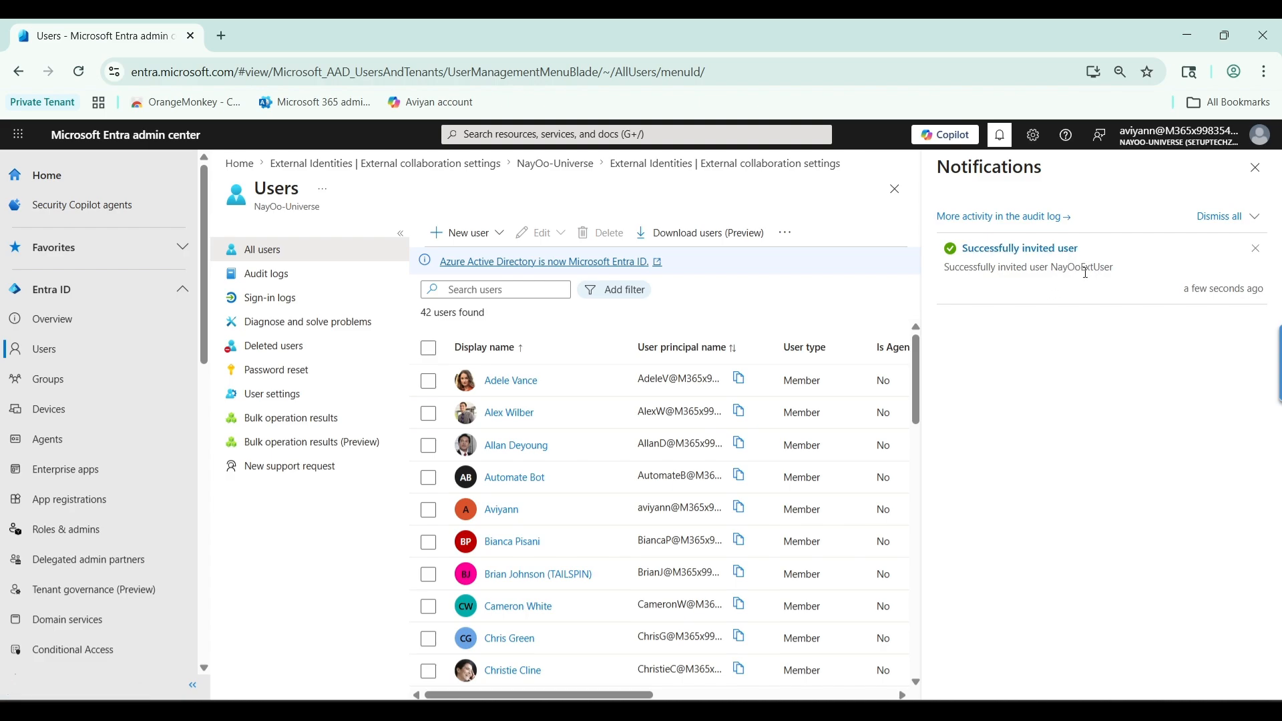
left_click(1255, 168)
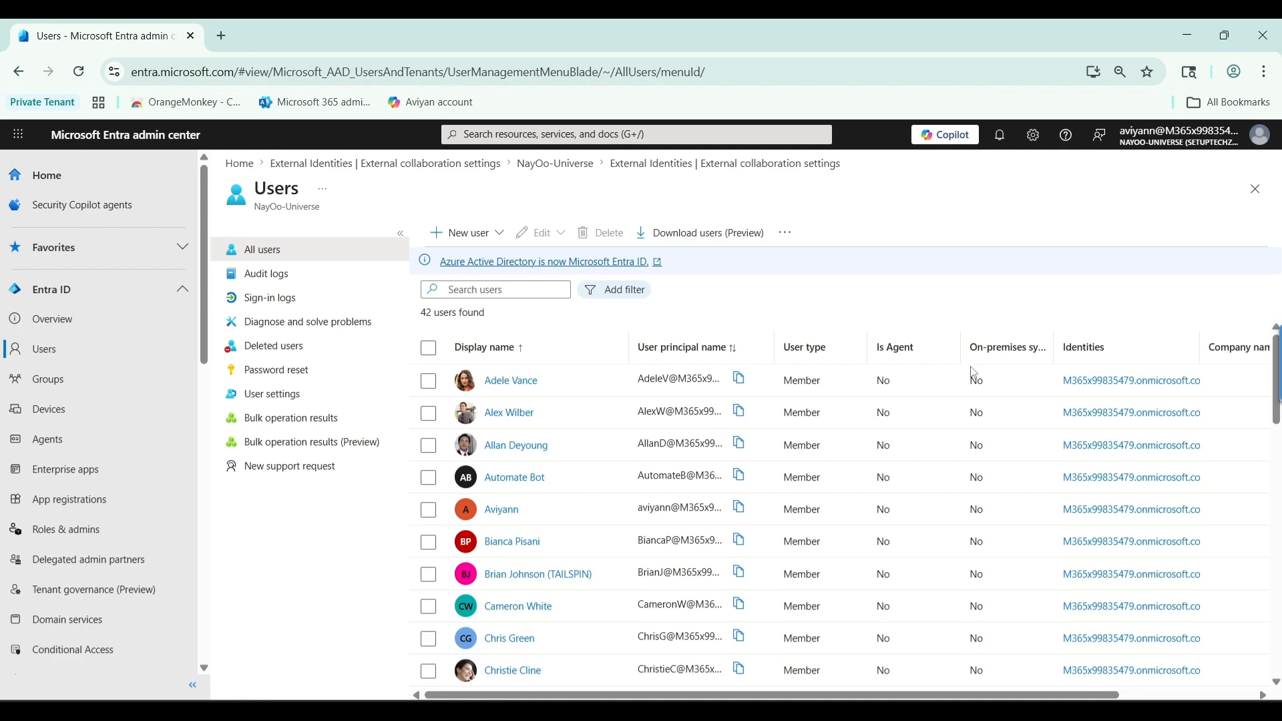
scroll(578, 398, "down", 2)
scroll(584, 398, "up", 2)
Filter the Users list by the new guest's name
left_click(459, 289)
type("Nayoo")
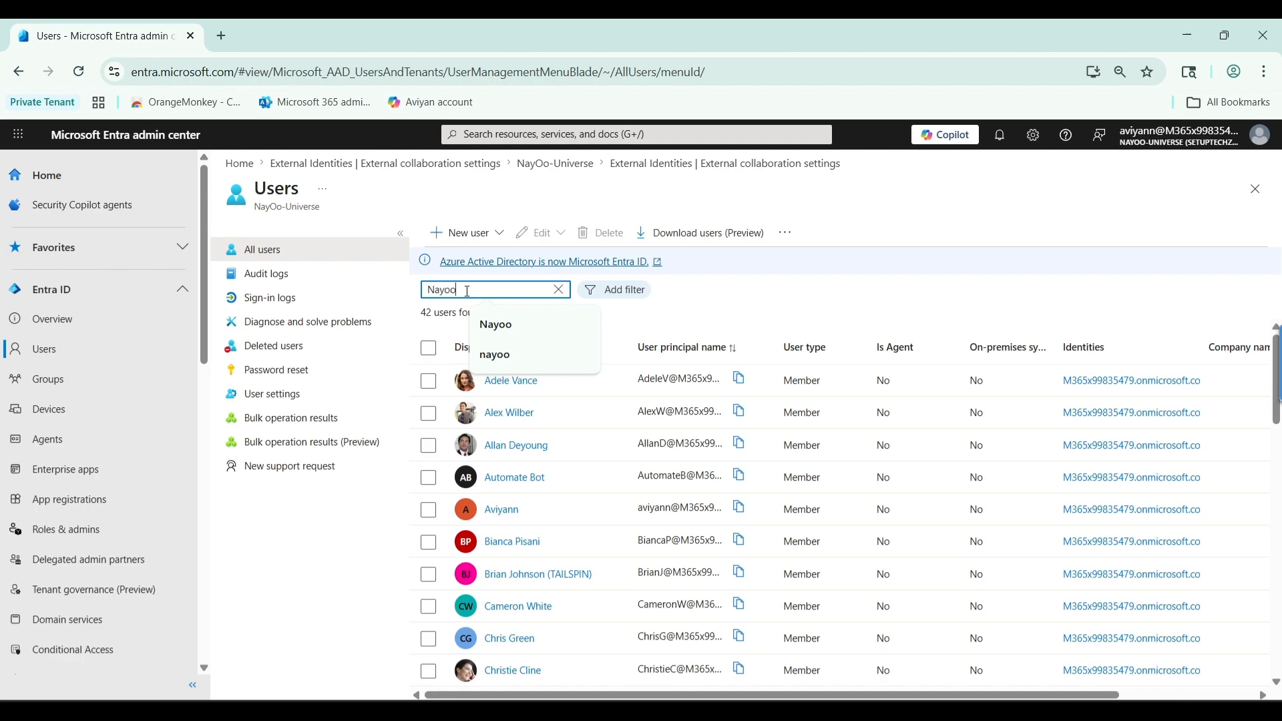
left_click(605, 476)
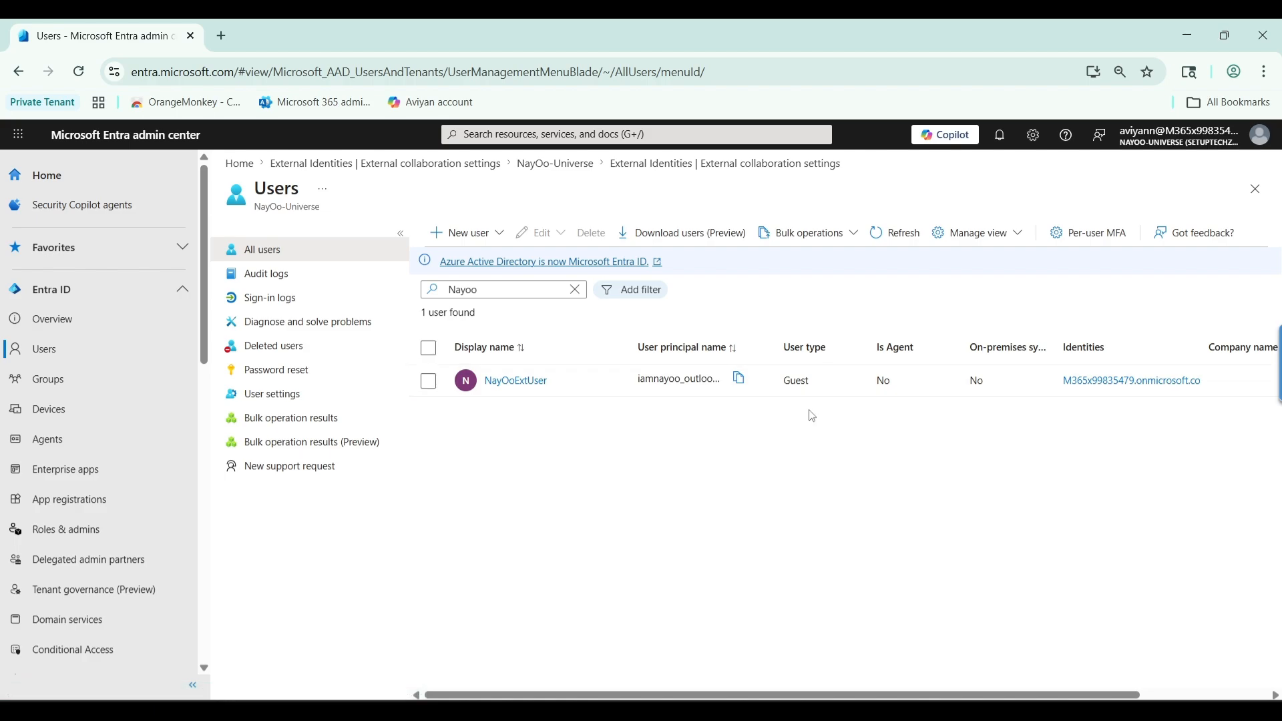
Open the guest's profile to check Guest type and invitation status, then switch to Outlook
left_click(520, 390)
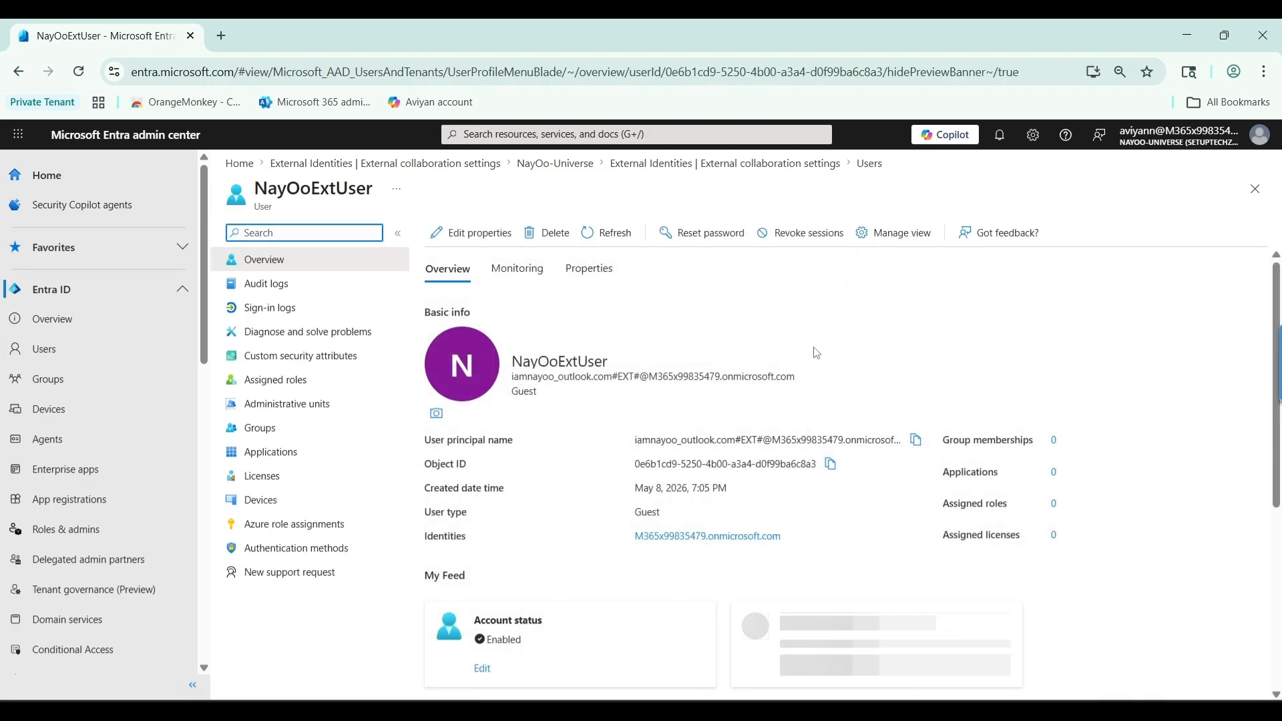
scroll(879, 330, "down", 1)
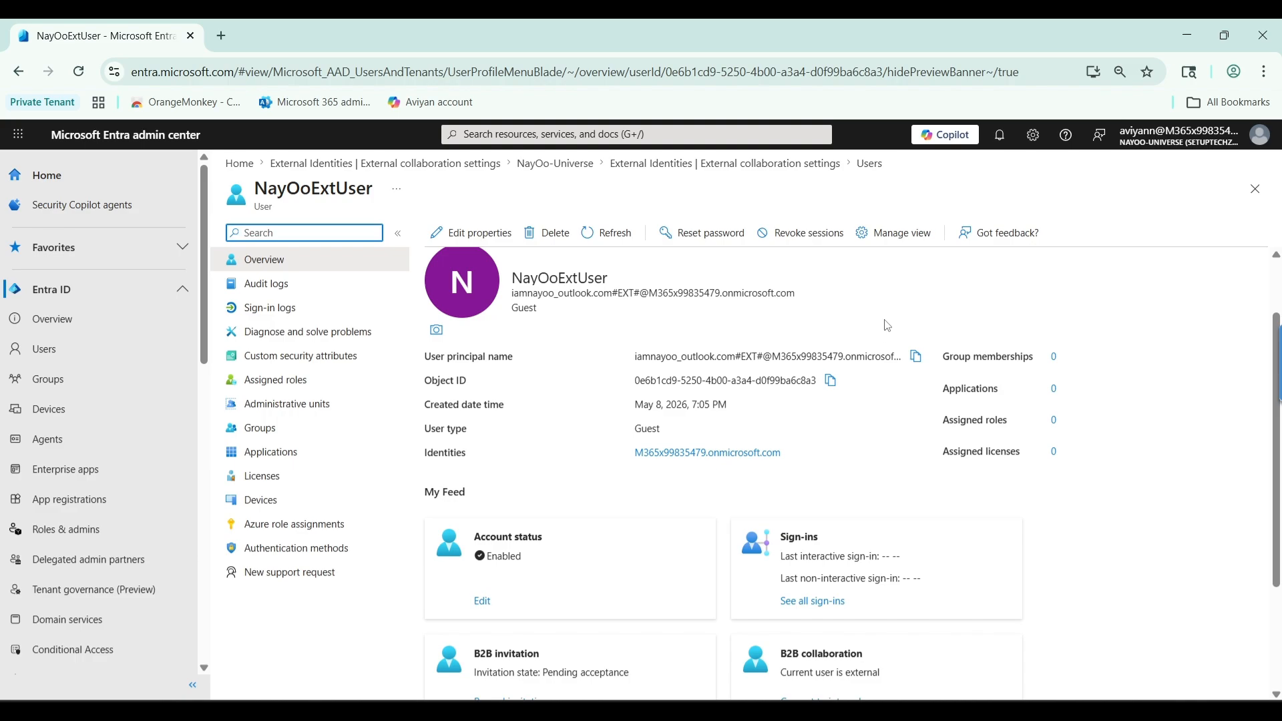
scroll(881, 328, "down", 1)
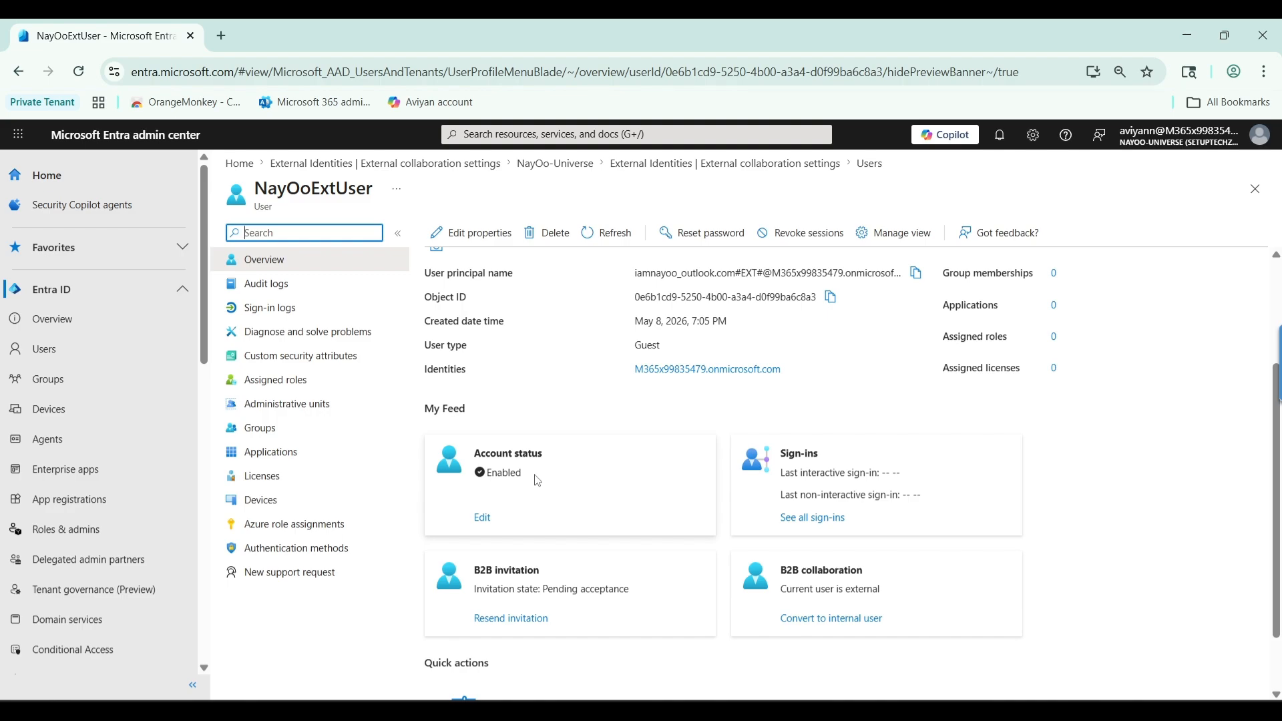
scroll(546, 481, "up", 3)
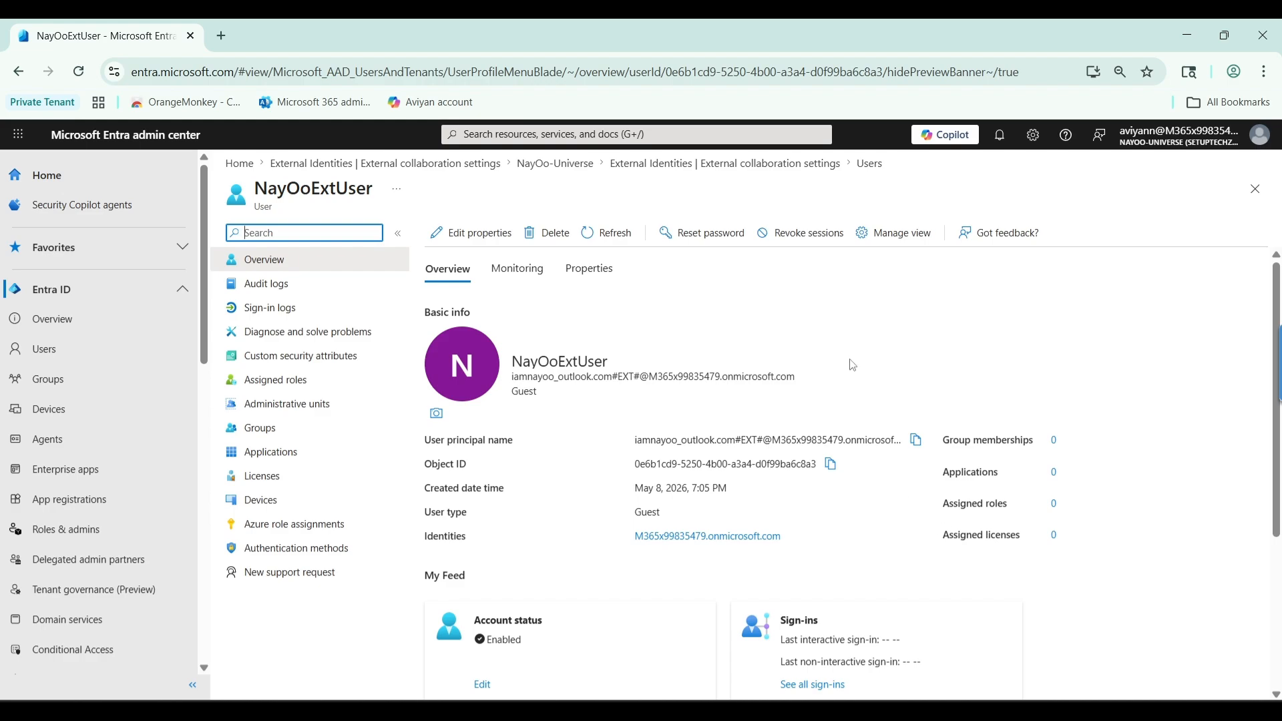
key("alt+Tab")
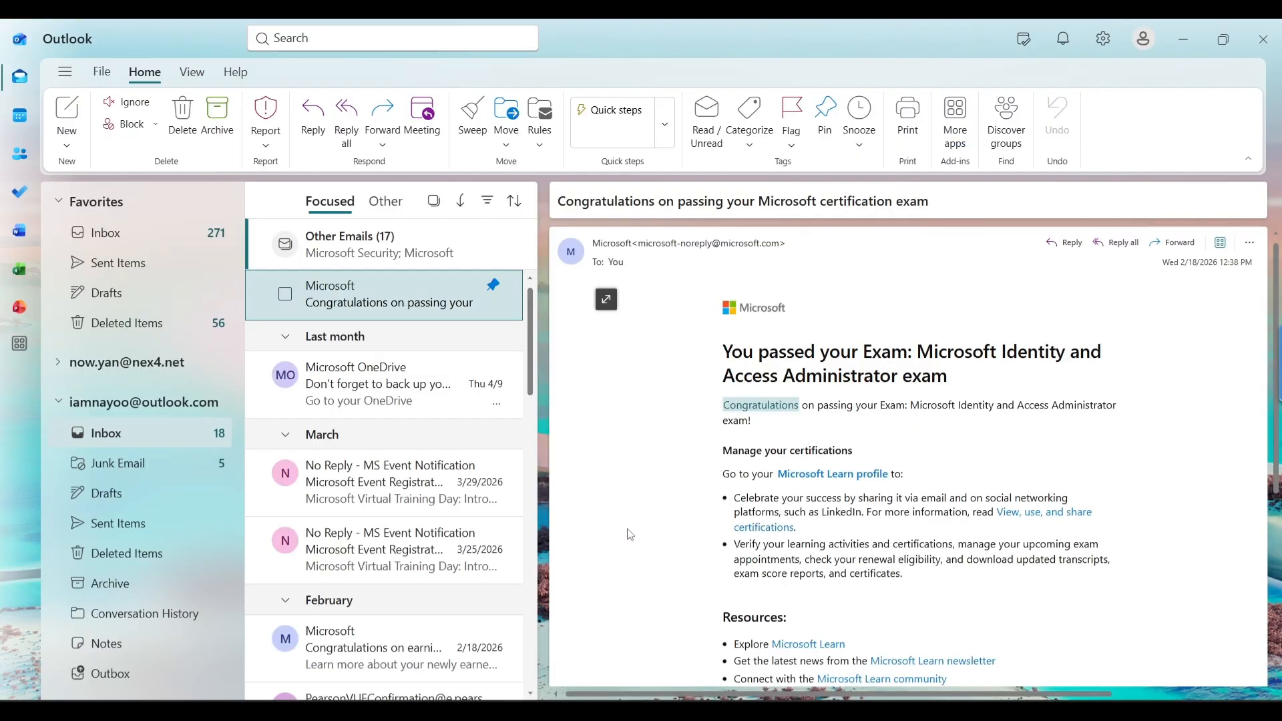
Expand the guest mail account and open its inbox on the Focused view
scroll(358, 441, "down", 4)
scroll(361, 441, "up", 4)
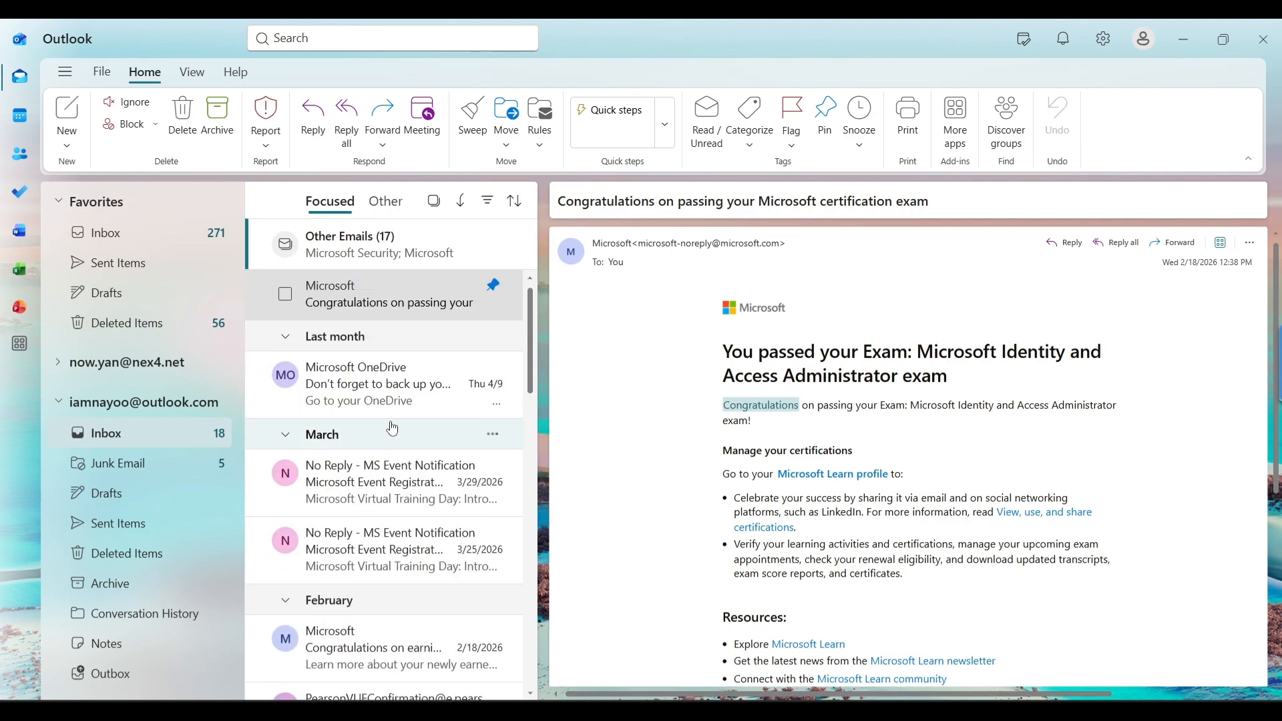
left_click(97, 408)
right_click(97, 409)
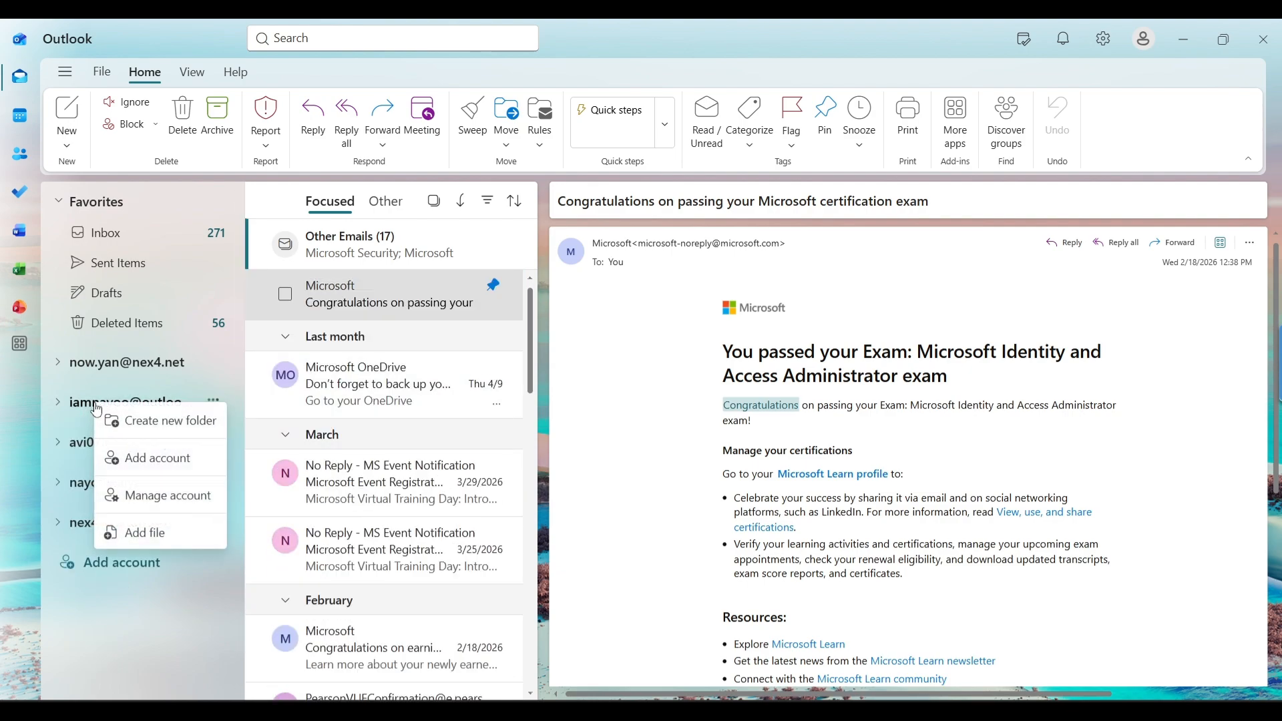
left_click(97, 409)
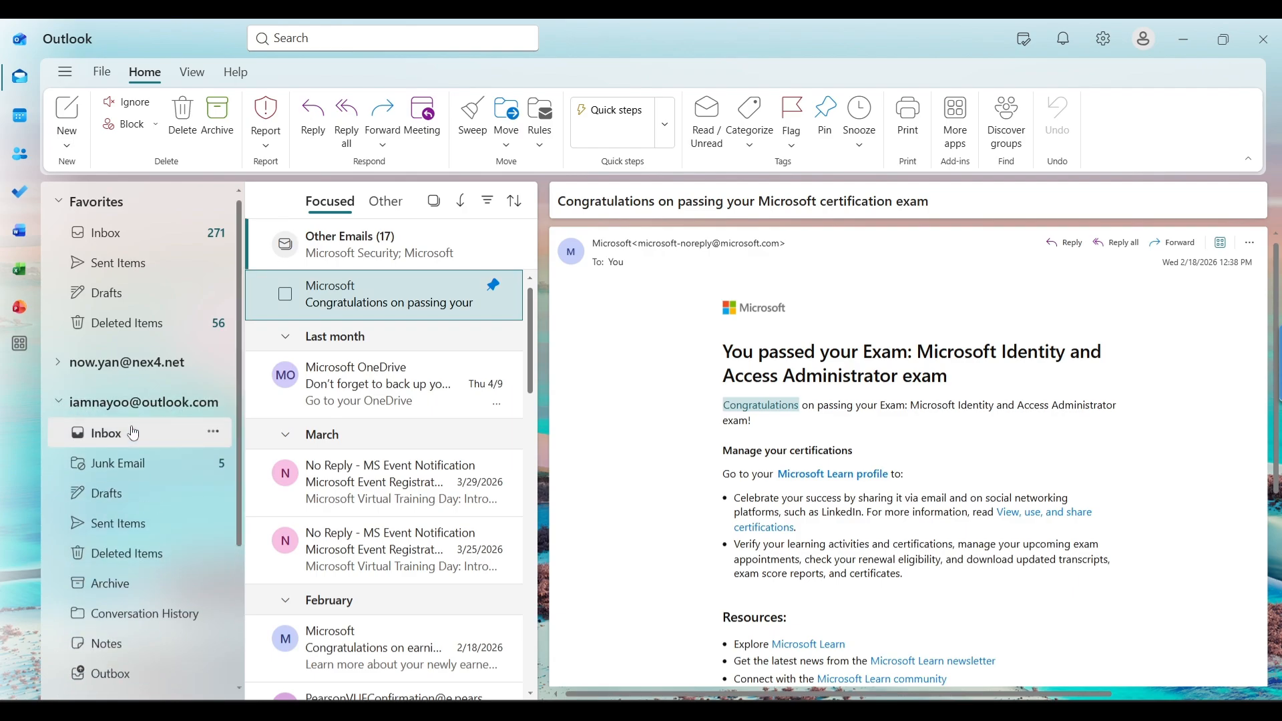
left_click(134, 462)
left_click(129, 438)
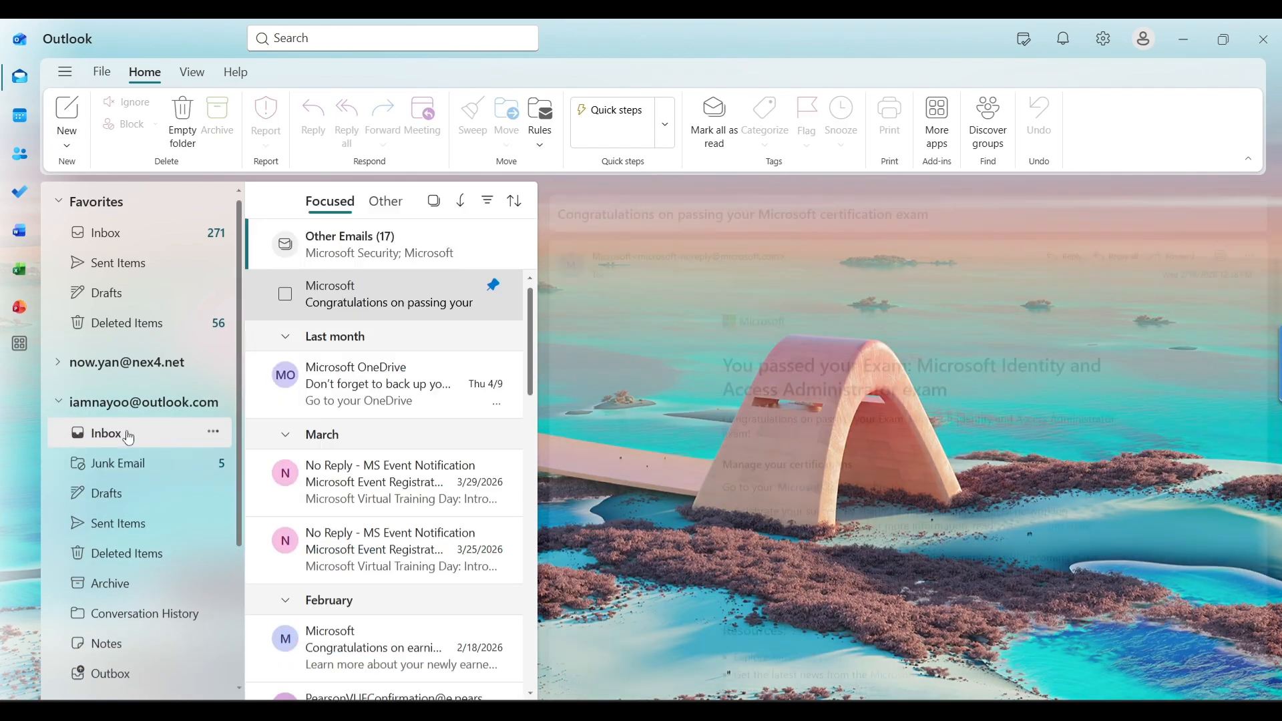
Preview recent Focused and Other messages looking for the invitation email
left_click(360, 391)
scroll(353, 472, "down", 5)
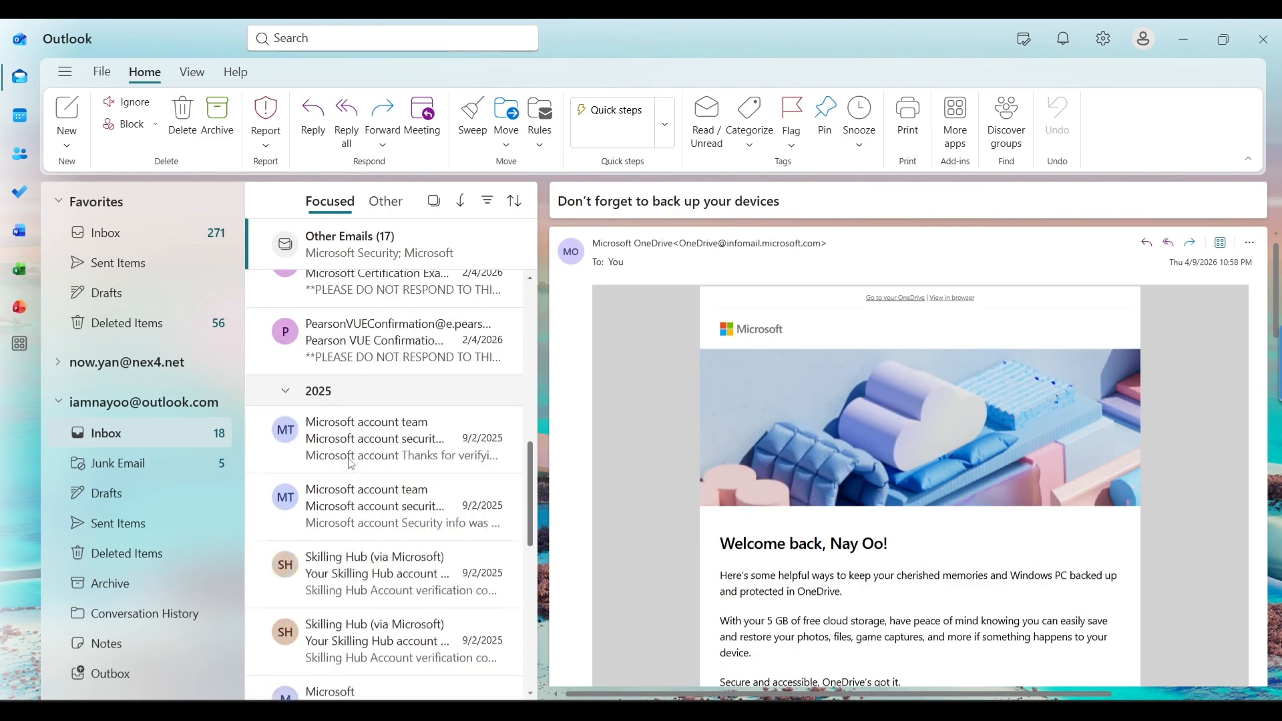
scroll(353, 471, "up", 5)
left_click(387, 203)
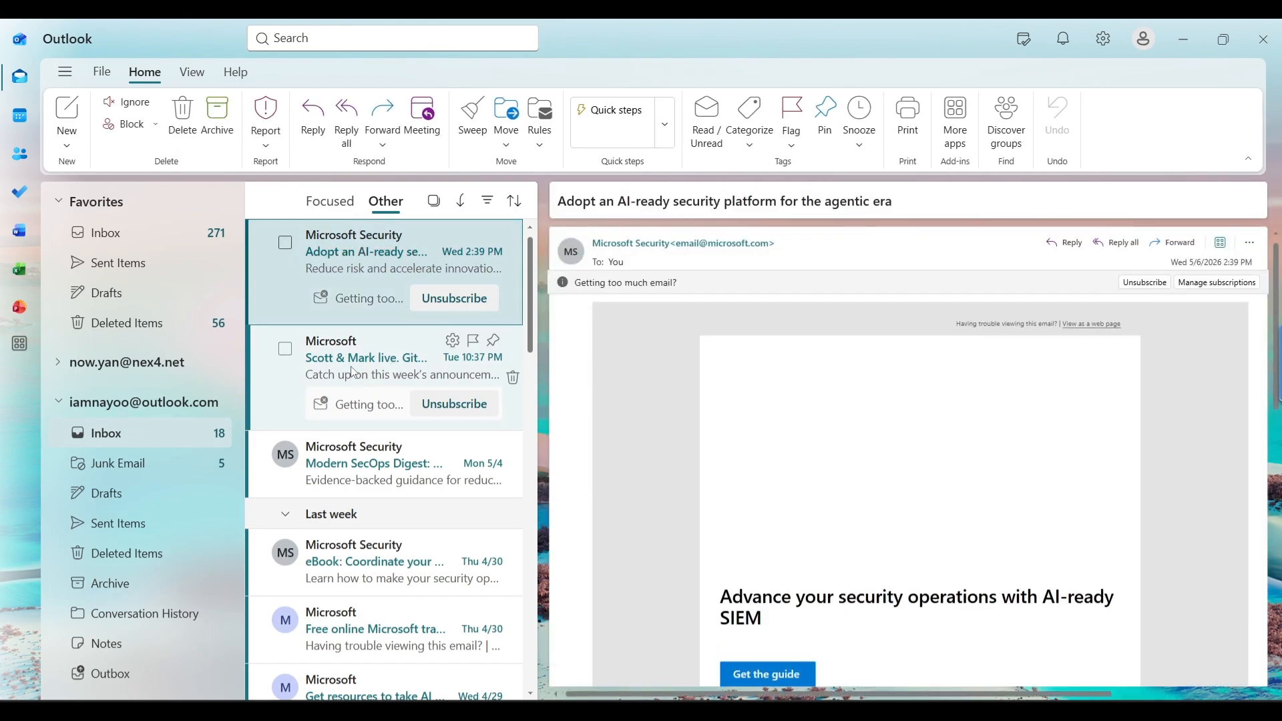
left_click(352, 373)
left_click(341, 263)
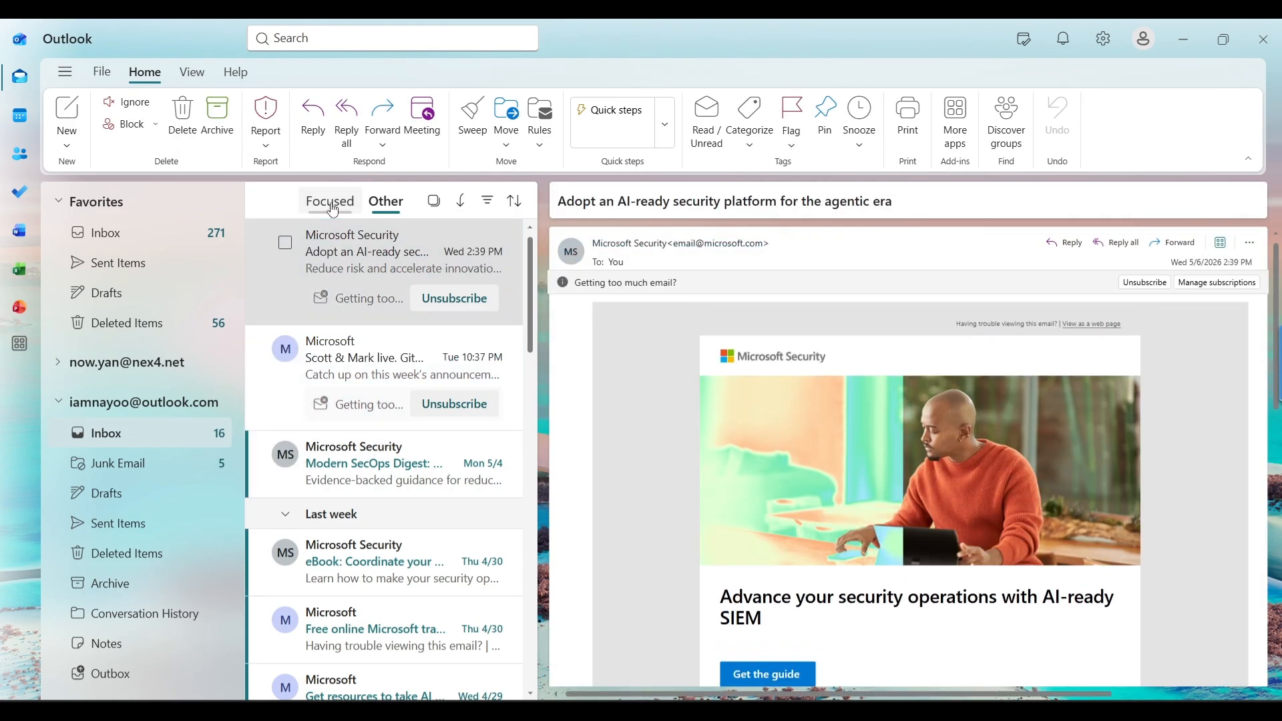
left_click(332, 203)
left_click(392, 424)
left_click(374, 340)
left_click(387, 430)
left_click(374, 341)
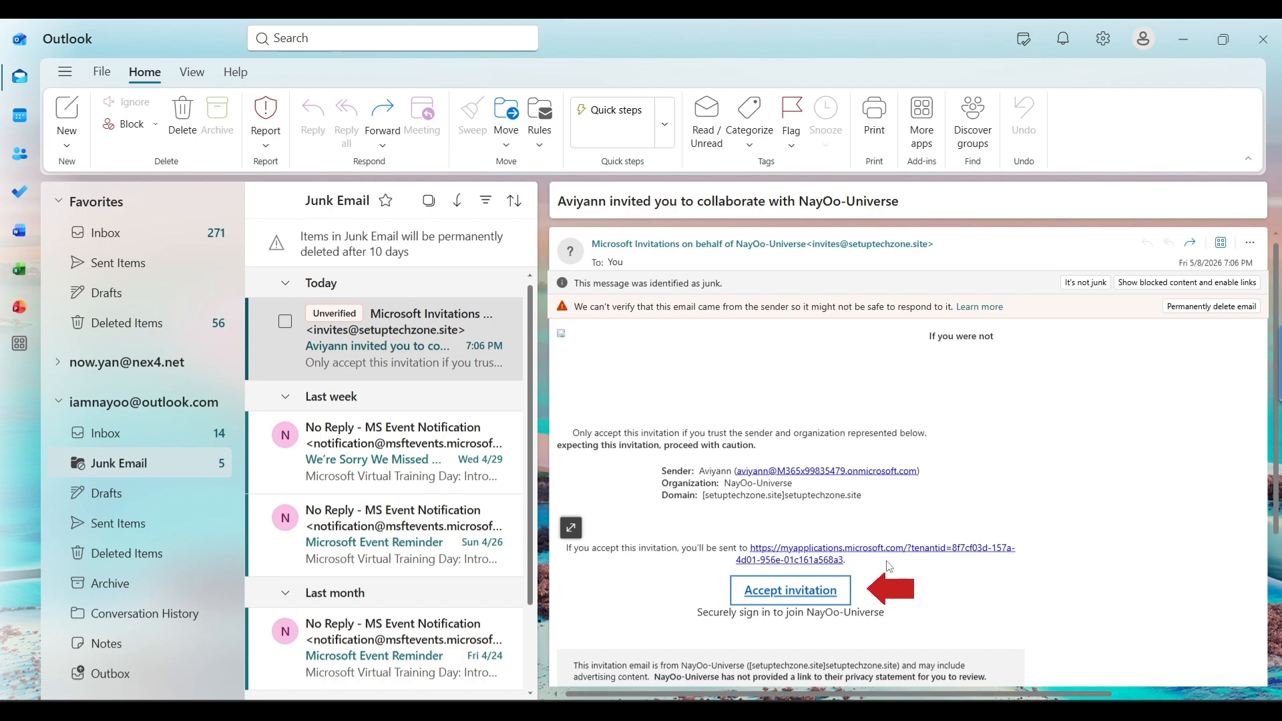
Accept the invitation from the Junk Email message, choosing Visit Link at the security warning
left_click(785, 595)
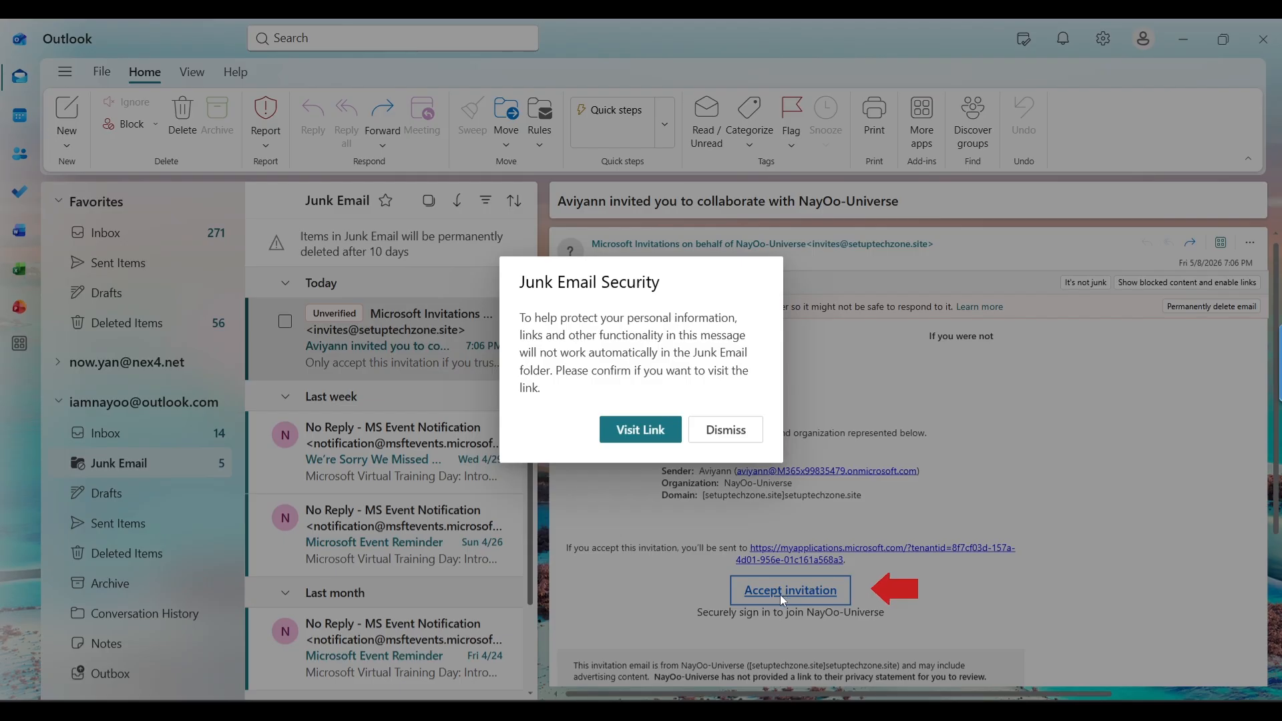
left_click(641, 429)
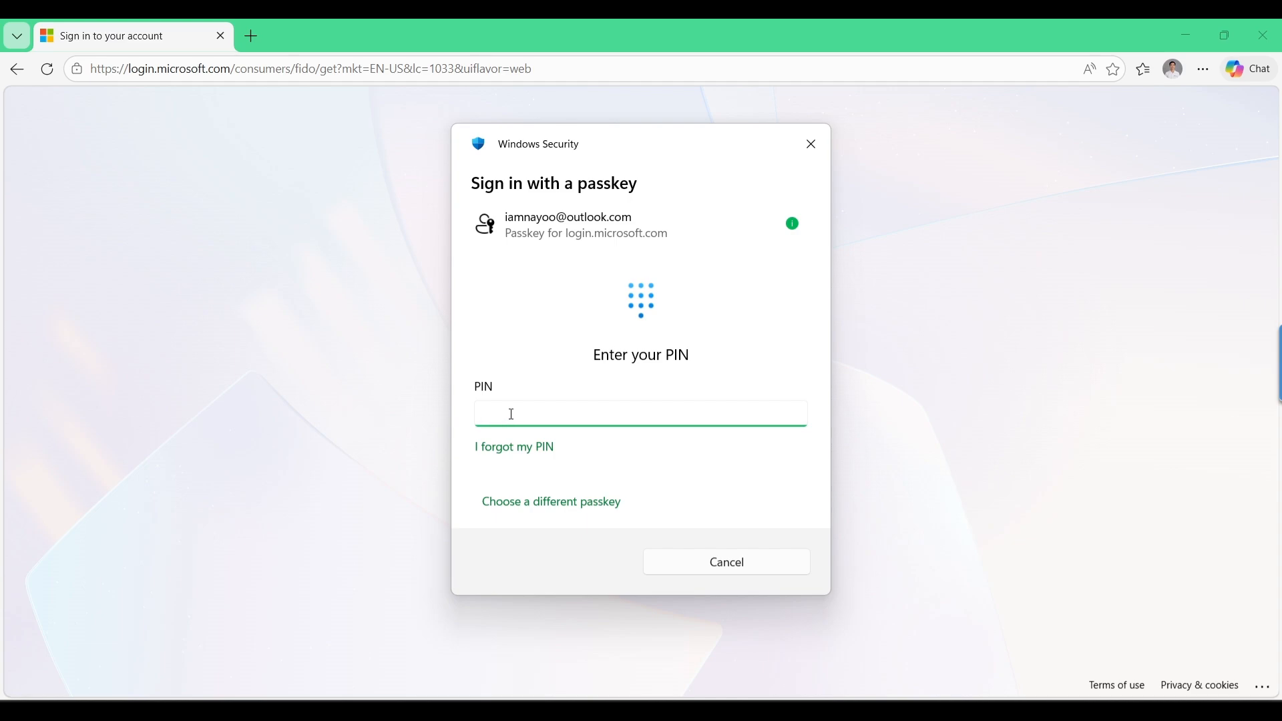
Sign in to the personal Microsoft account with its passkey PIN and stay signed in
type("******")
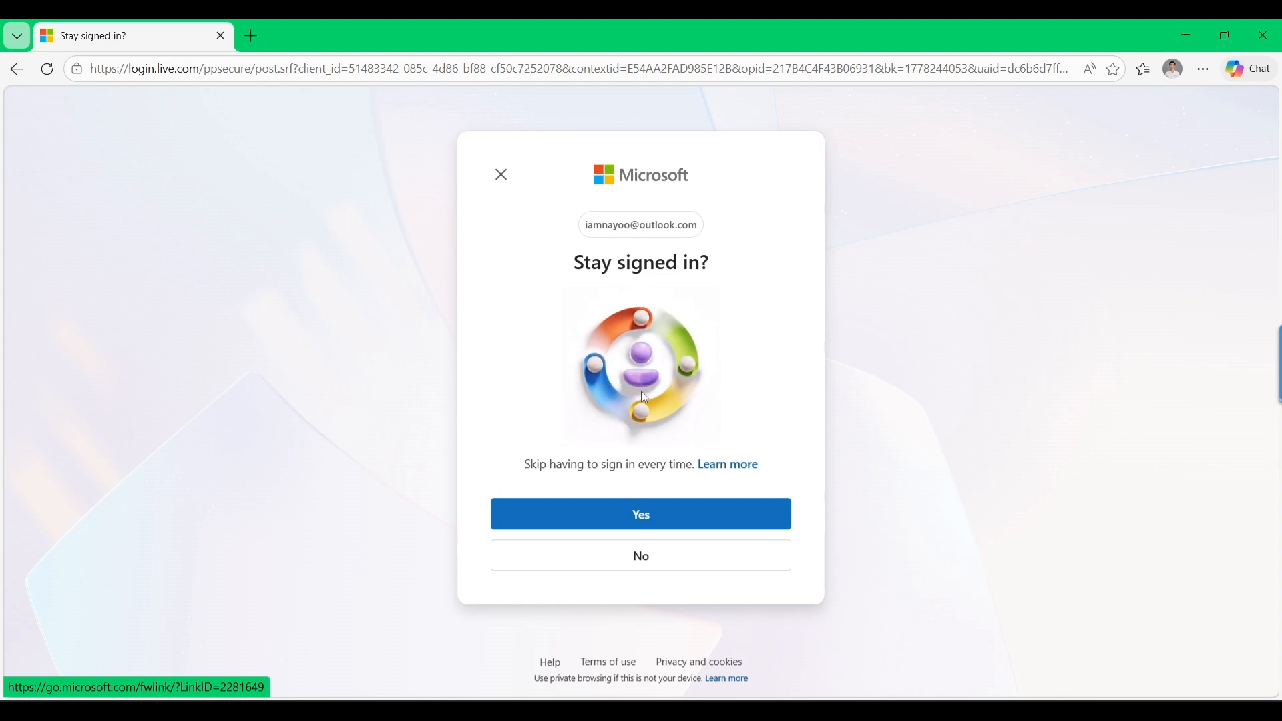
left_click(660, 514)
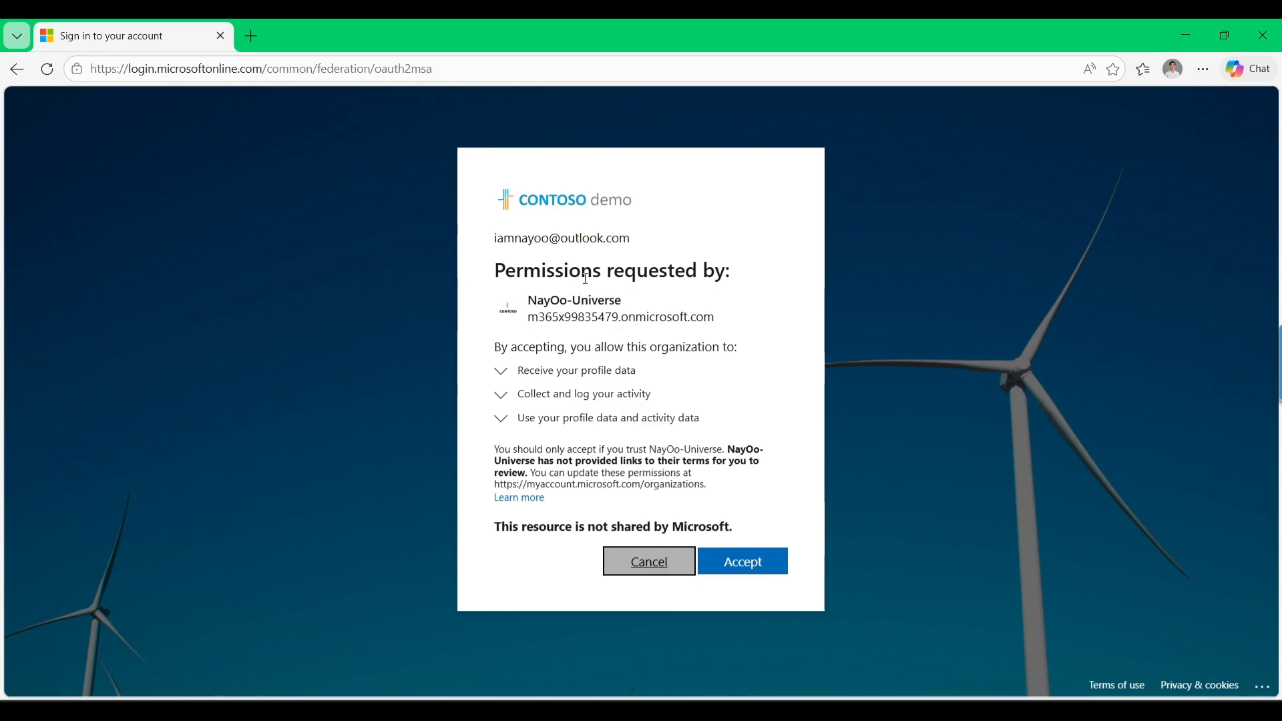
Accept the permissions NayOo-Universe requests and proceed to the More information required setup
left_click_drag(539, 306, 623, 304)
left_click(720, 554)
left_click(735, 561)
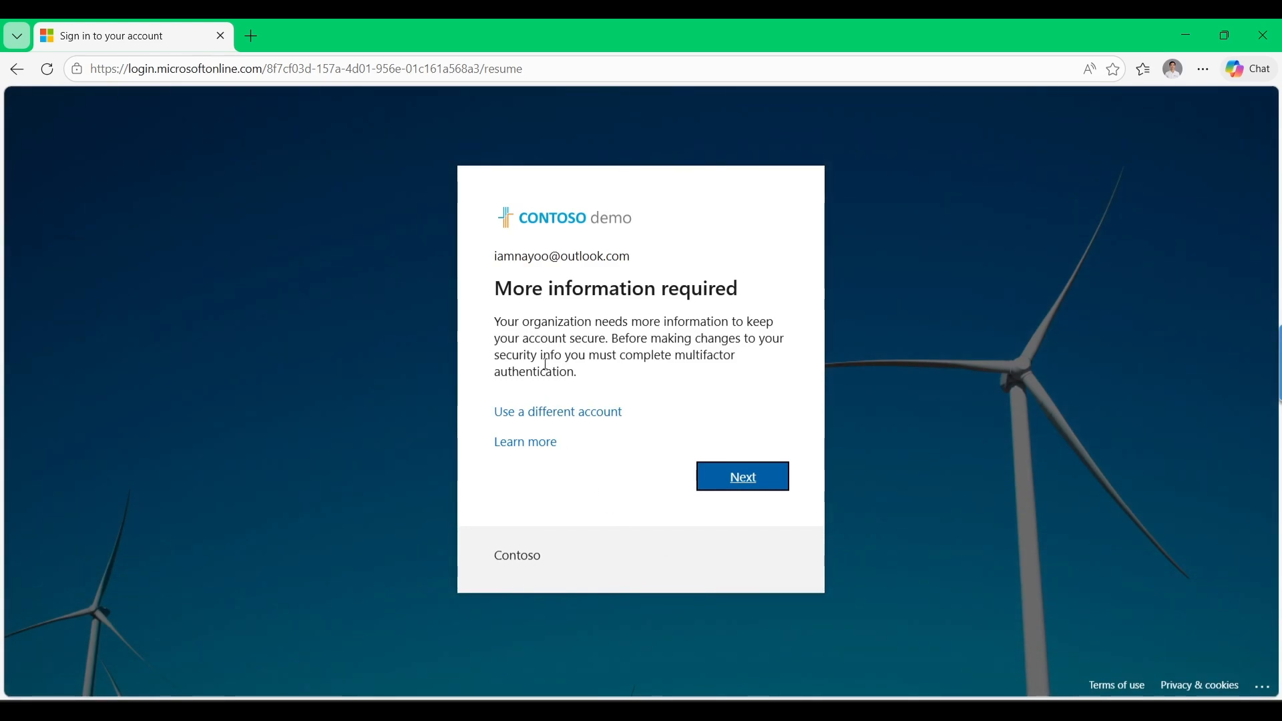
left_click(738, 477)
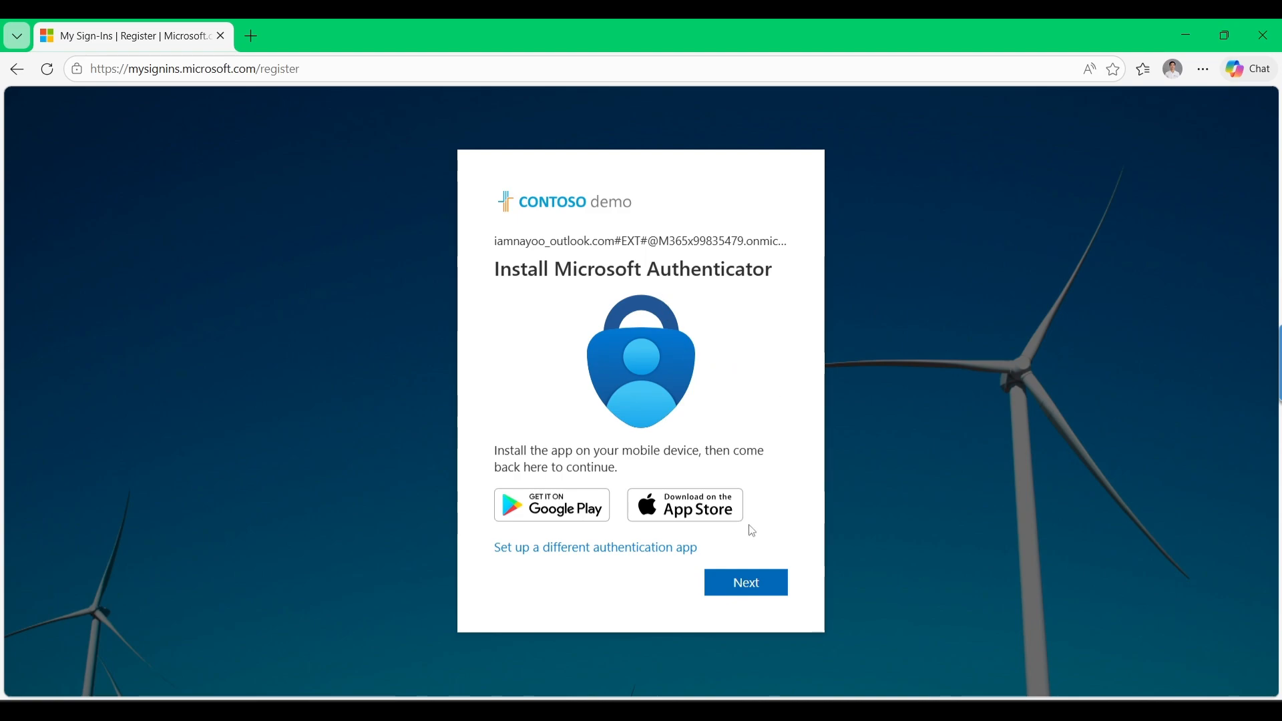
Register Microsoft Authenticator for the guest account by scanning the QR code and finishing setup
left_click(743, 585)
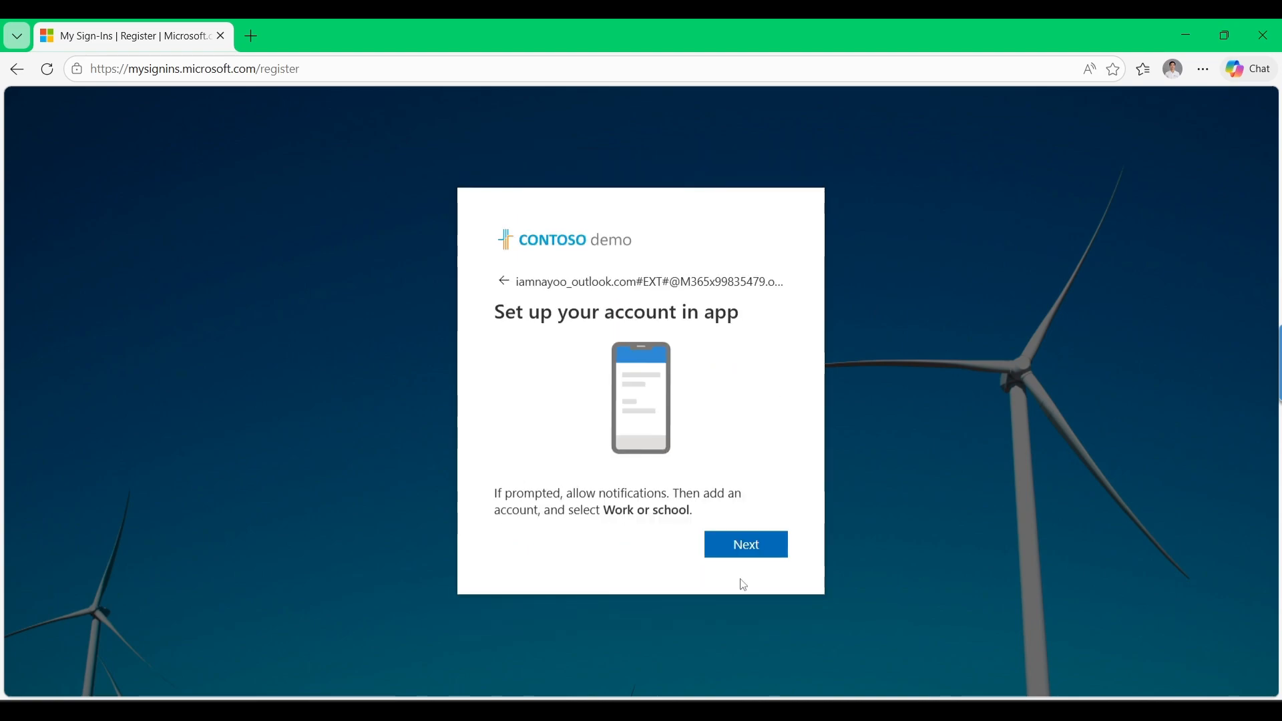
left_click(746, 545)
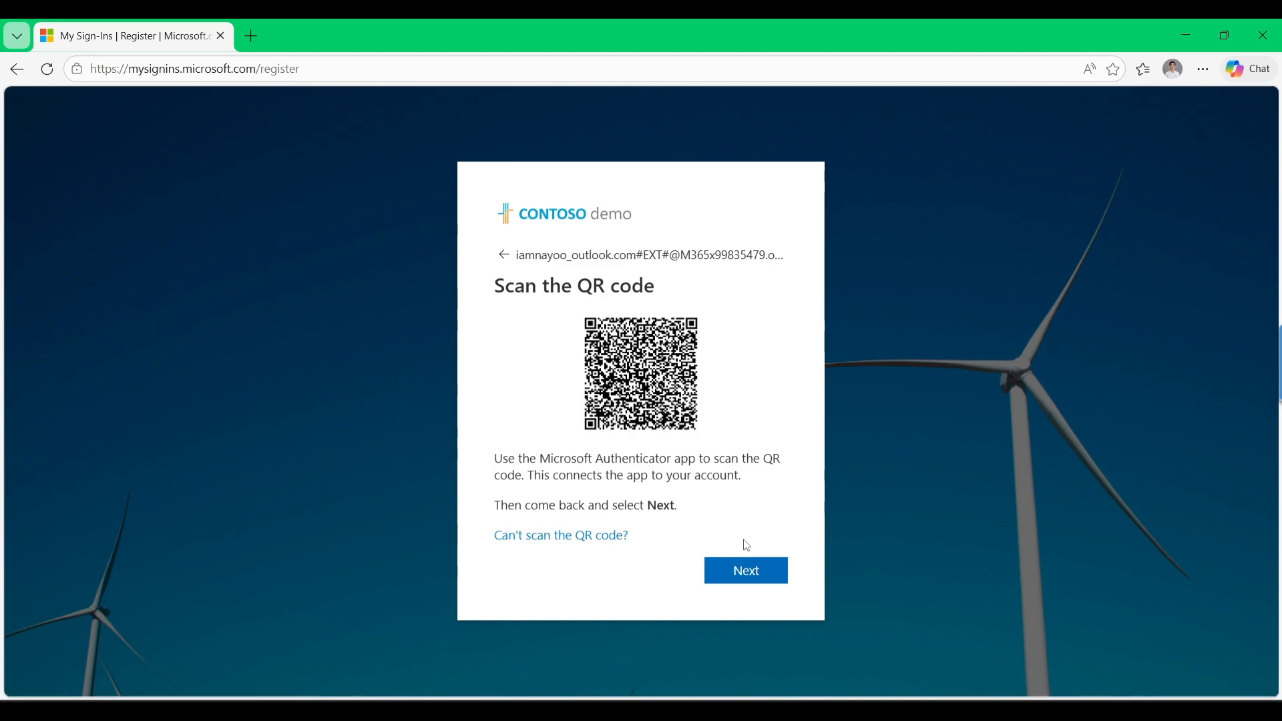
left_click(746, 575)
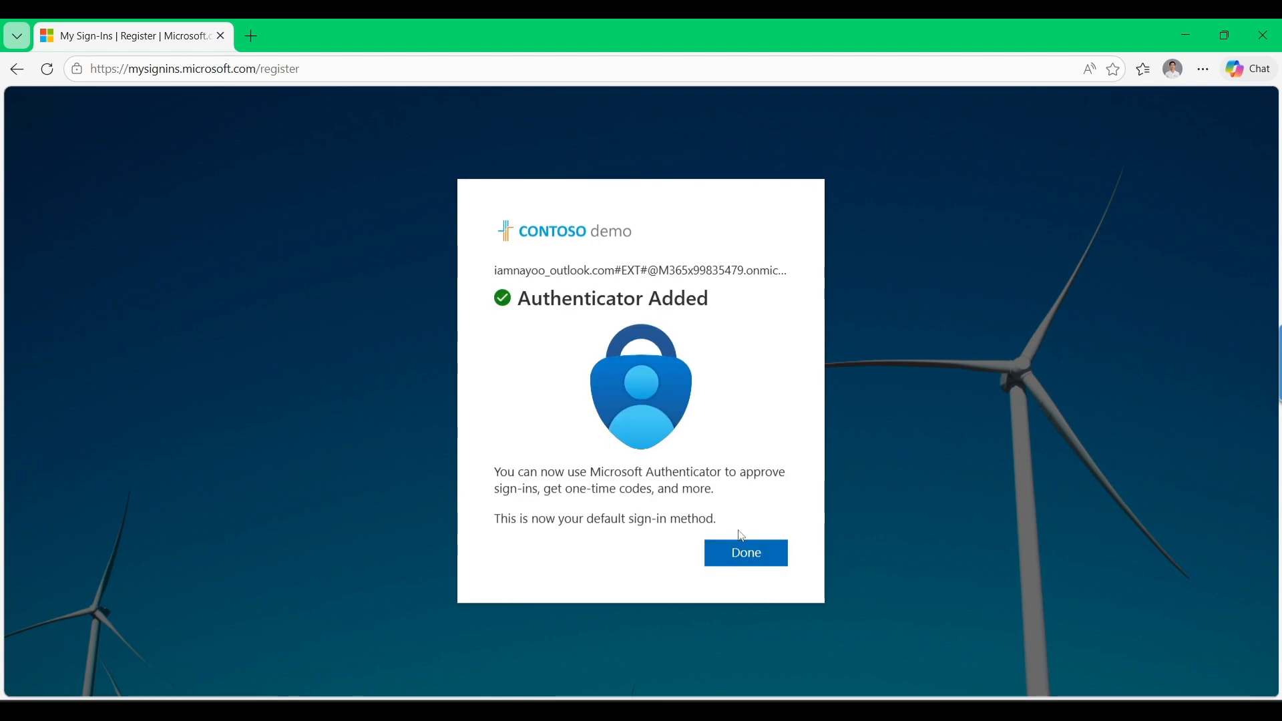
left_click(740, 558)
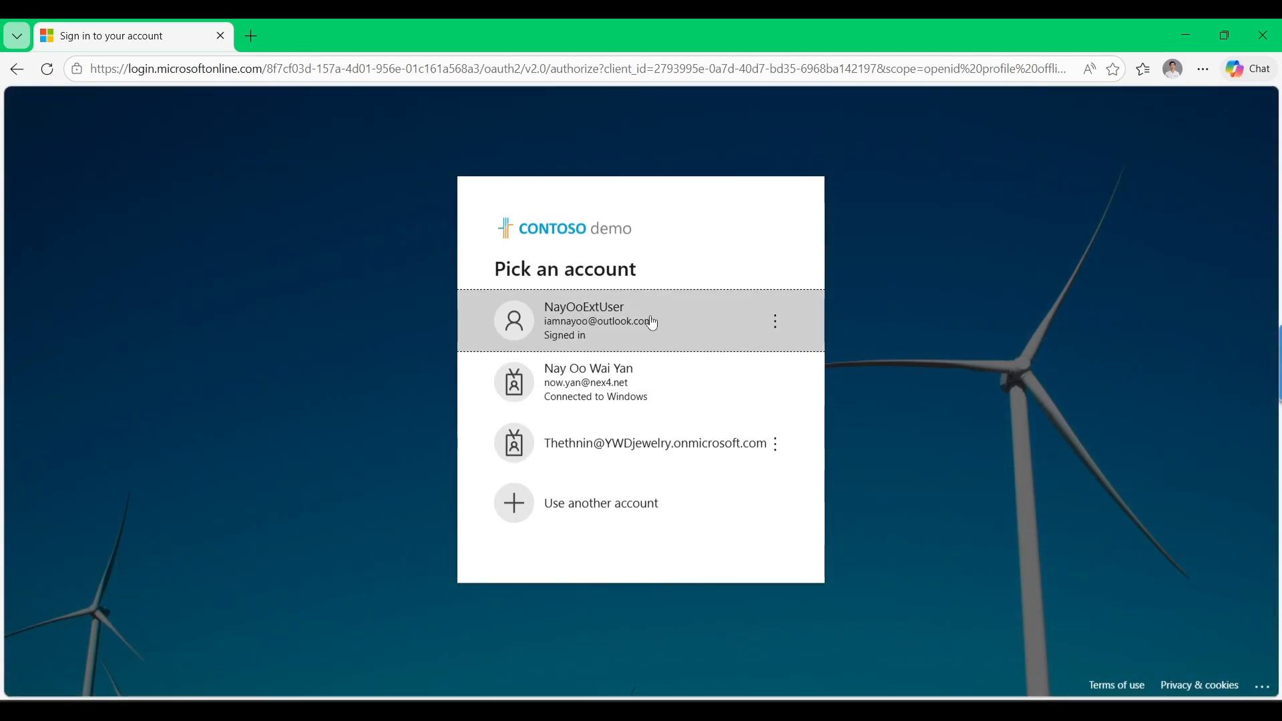
Pick the guest account, then view the groups Overview under My Groups in My Apps
left_click(652, 323)
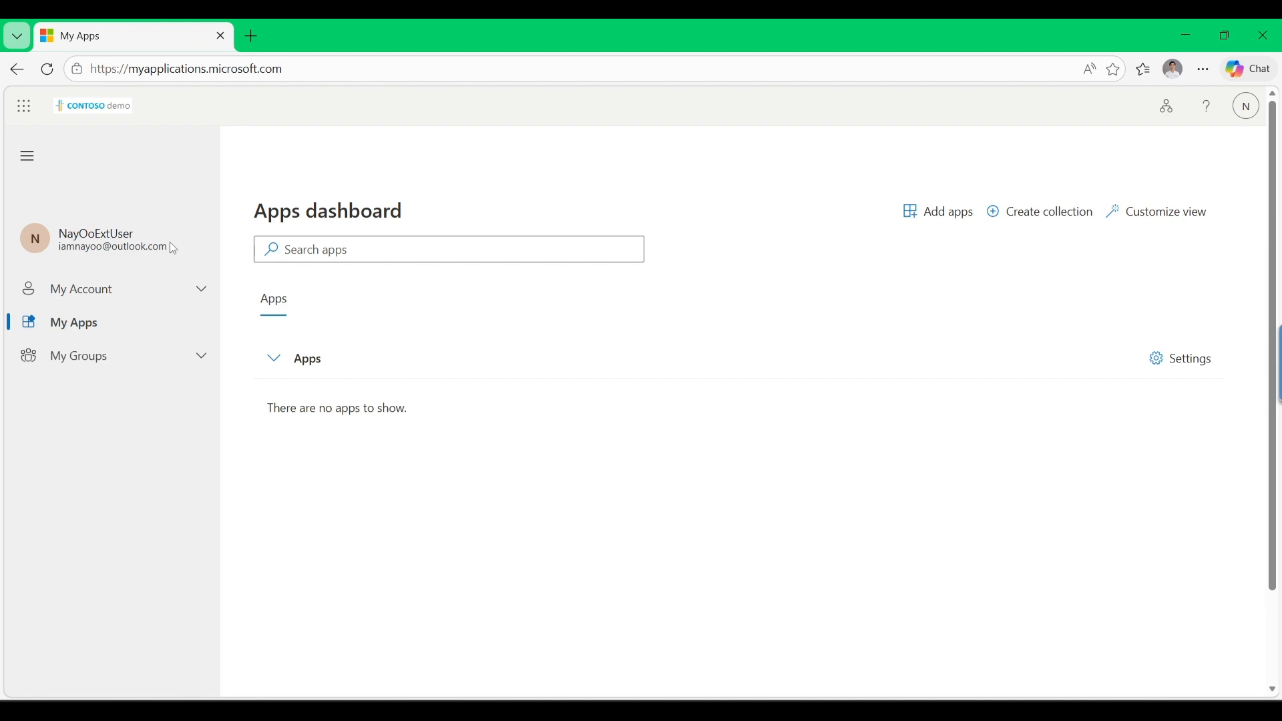
left_click(182, 354)
left_click(104, 396)
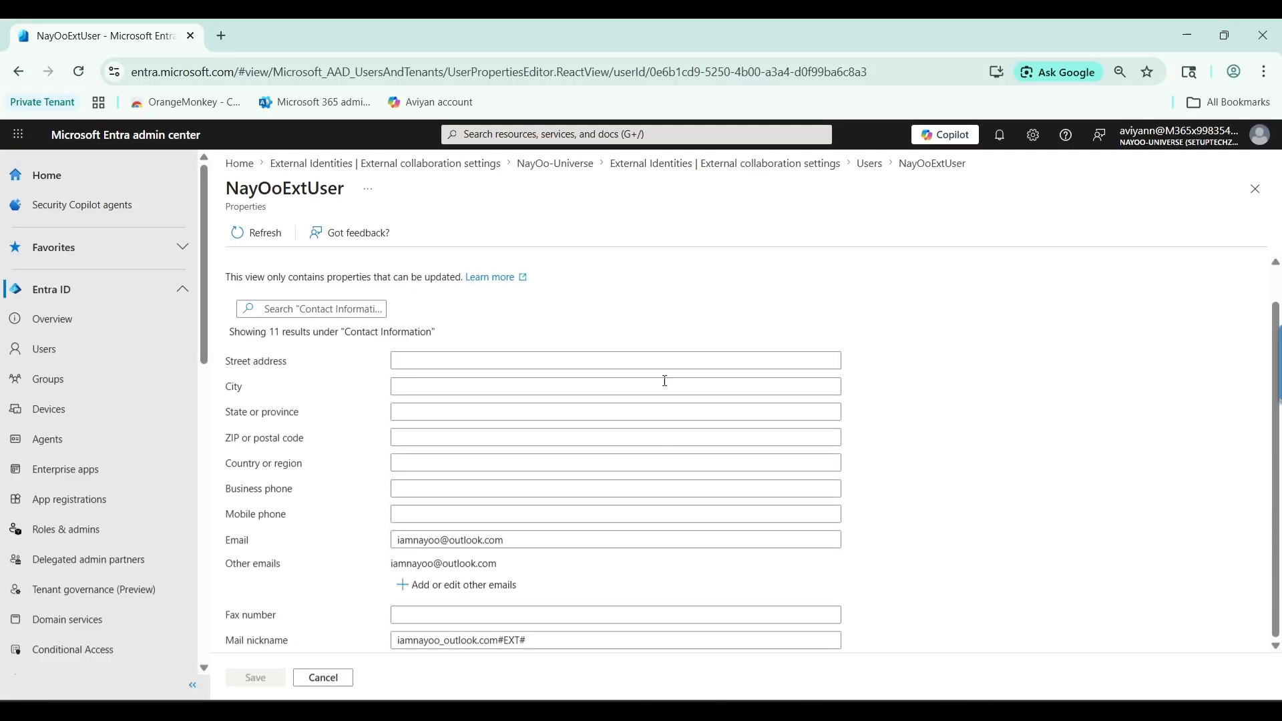
Go to NayOo-Universe's All users list and search for 'Nayoo'
left_click(563, 171)
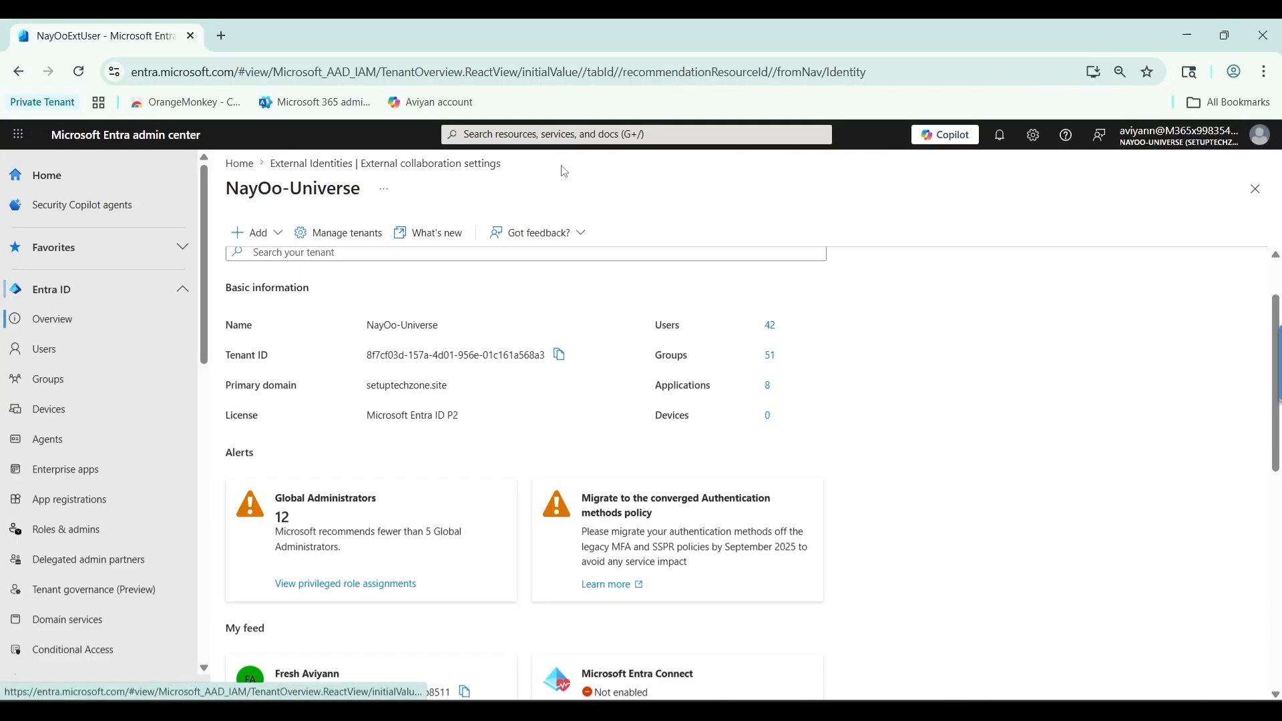
left_click(81, 355)
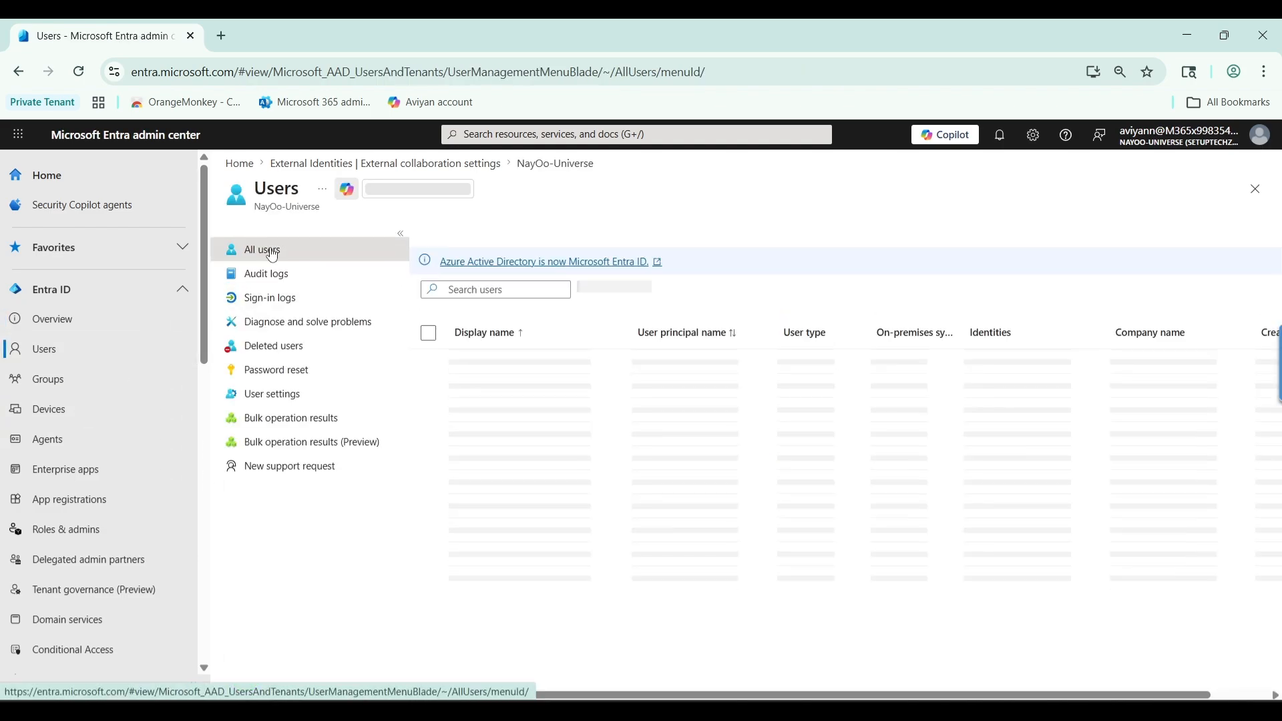
left_click(472, 290)
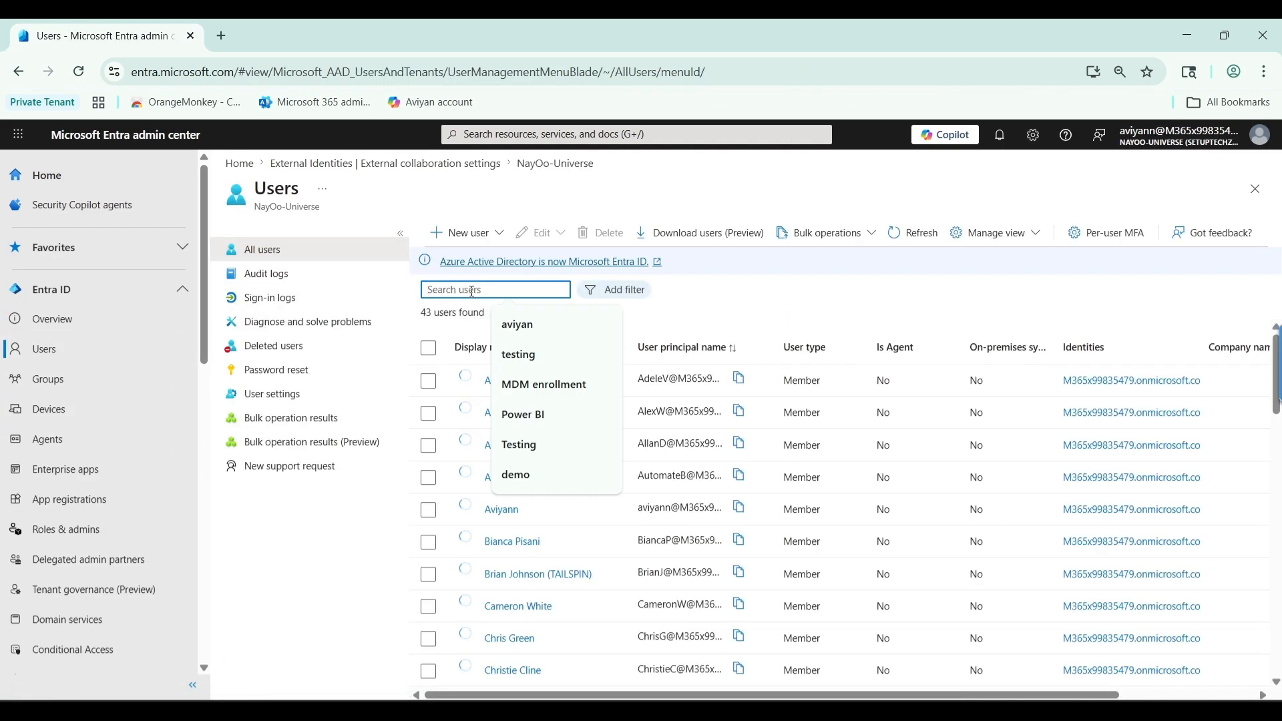
type("Nayoo")
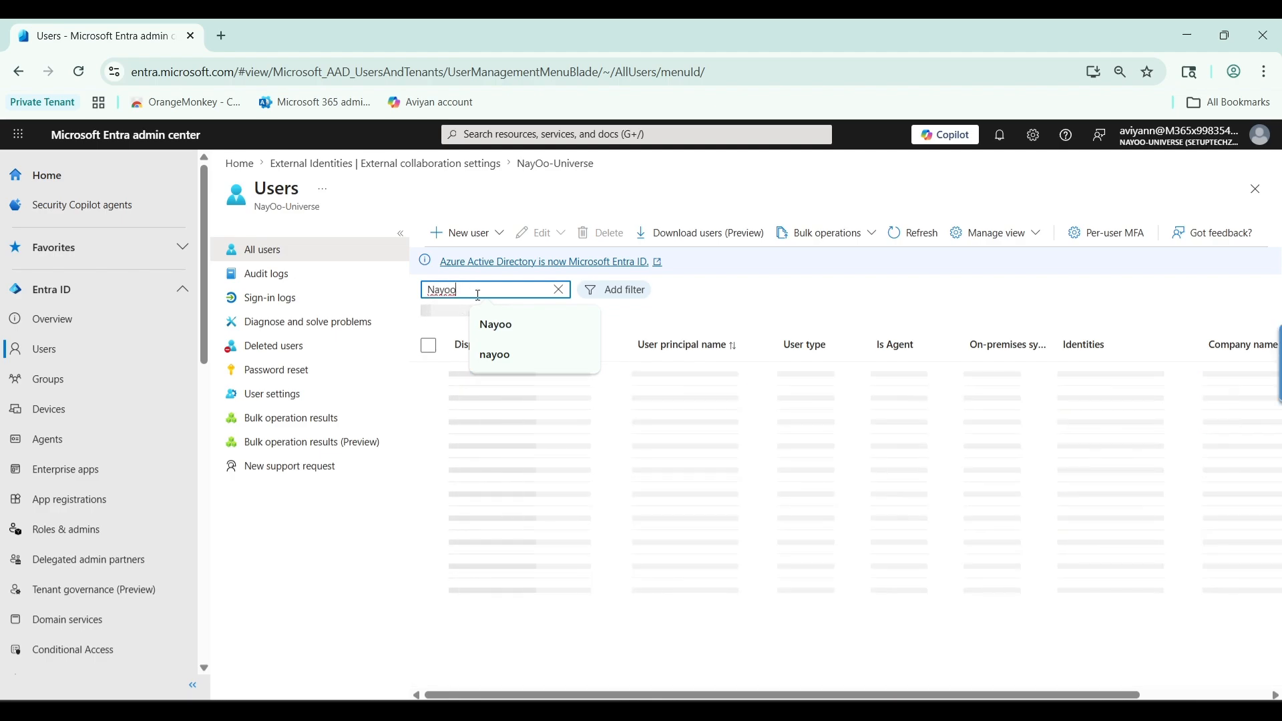
left_click(737, 306)
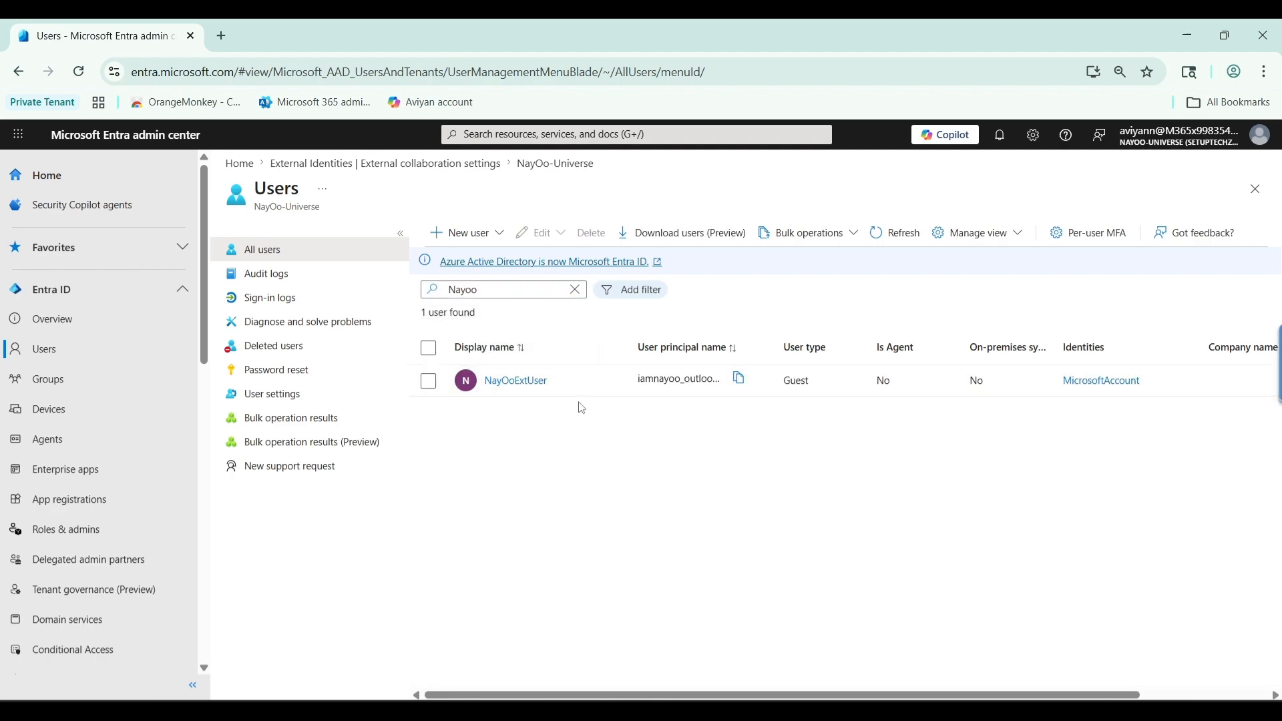
Open the guest user's profile and check the B2B invitation state shows Accepted
left_click(510, 392)
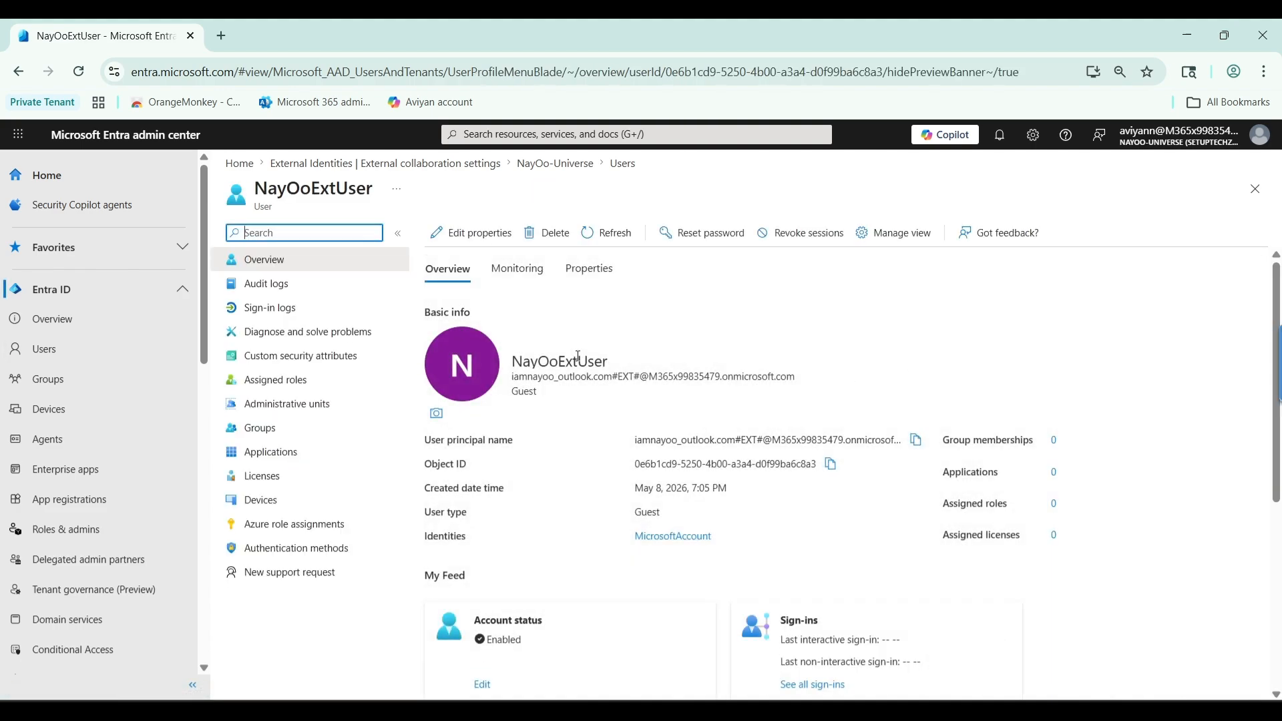
scroll(579, 361, "down", 2)
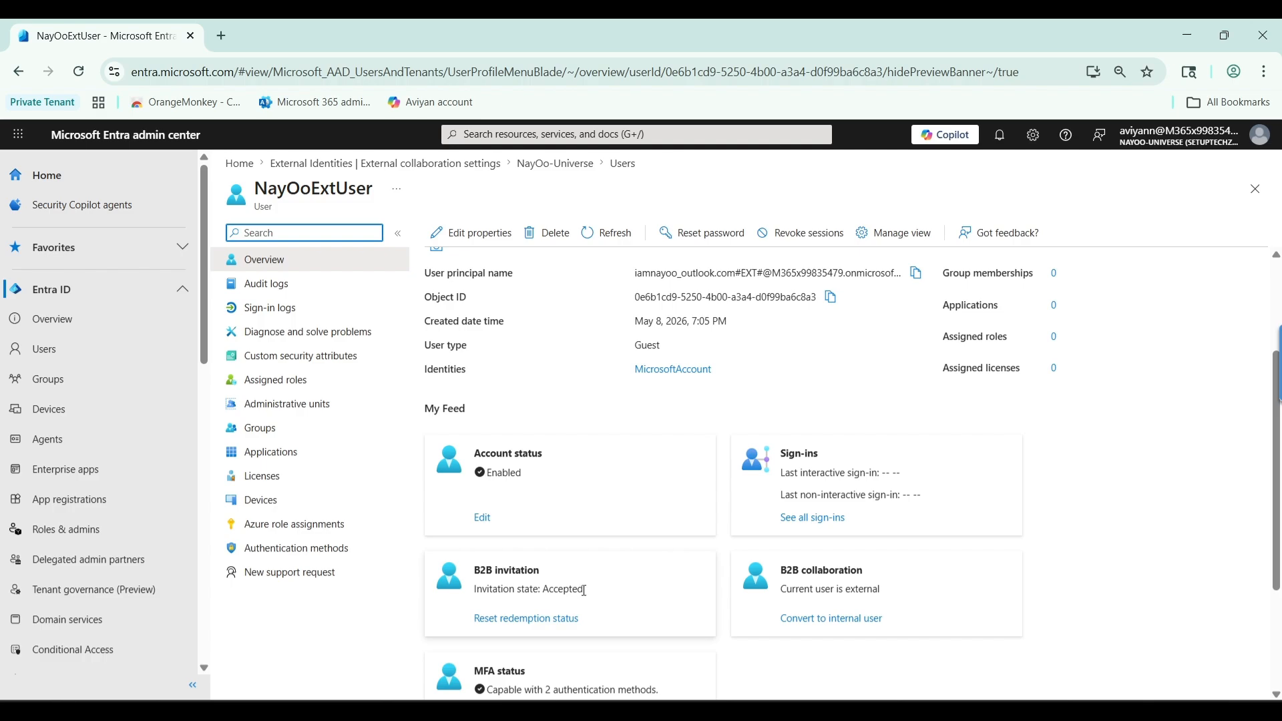
scroll(606, 591, "up", 2)
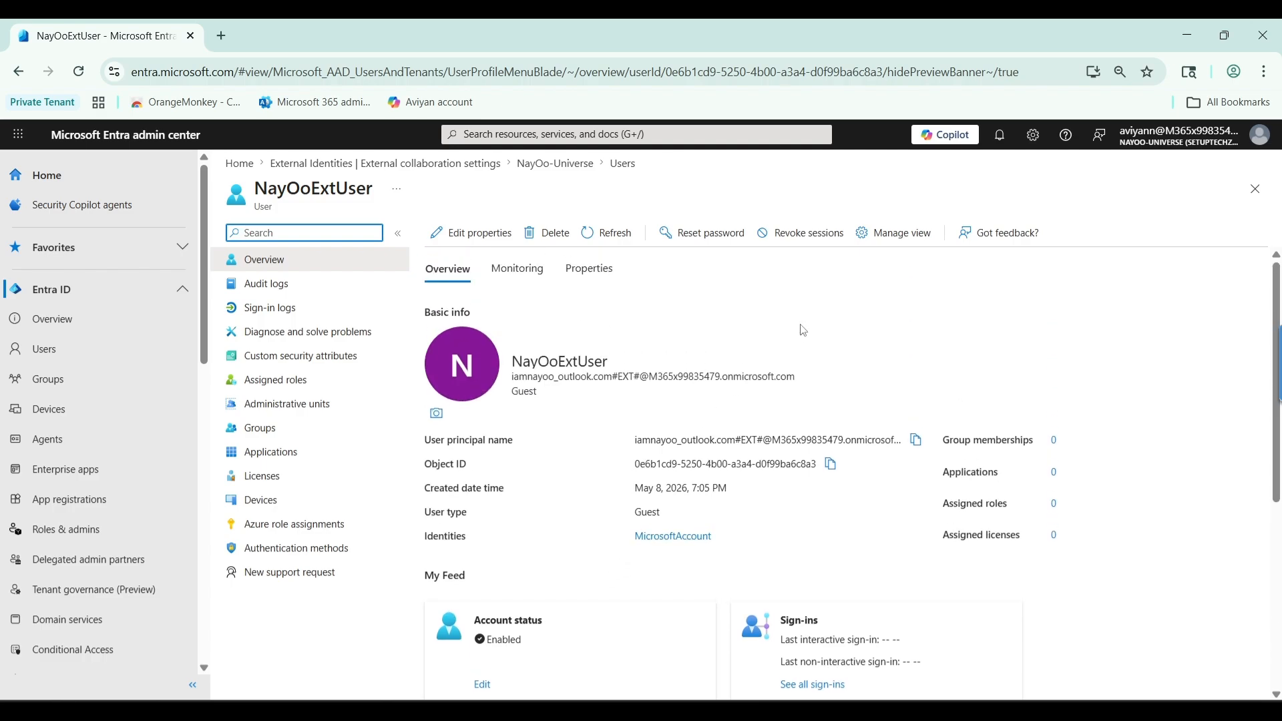